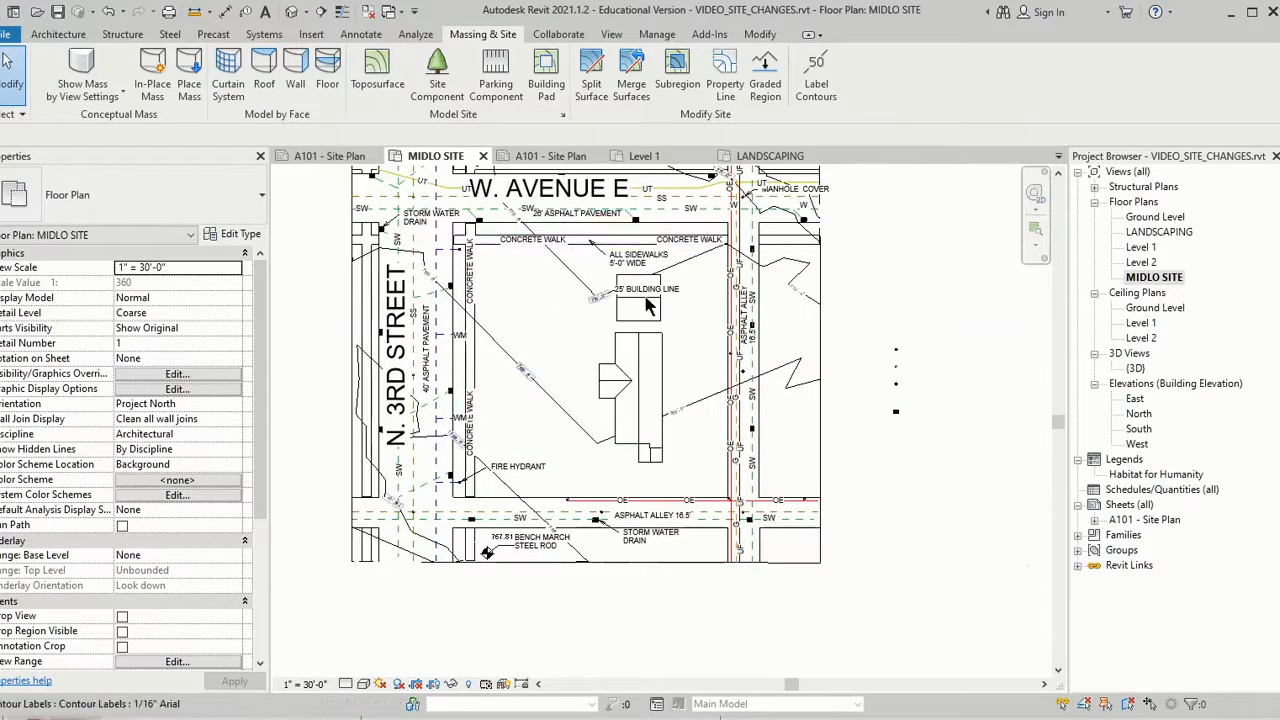
Open the LANDSCAPING floor plan, turn on view cropping and show its crop region.
double_click(1168, 235)
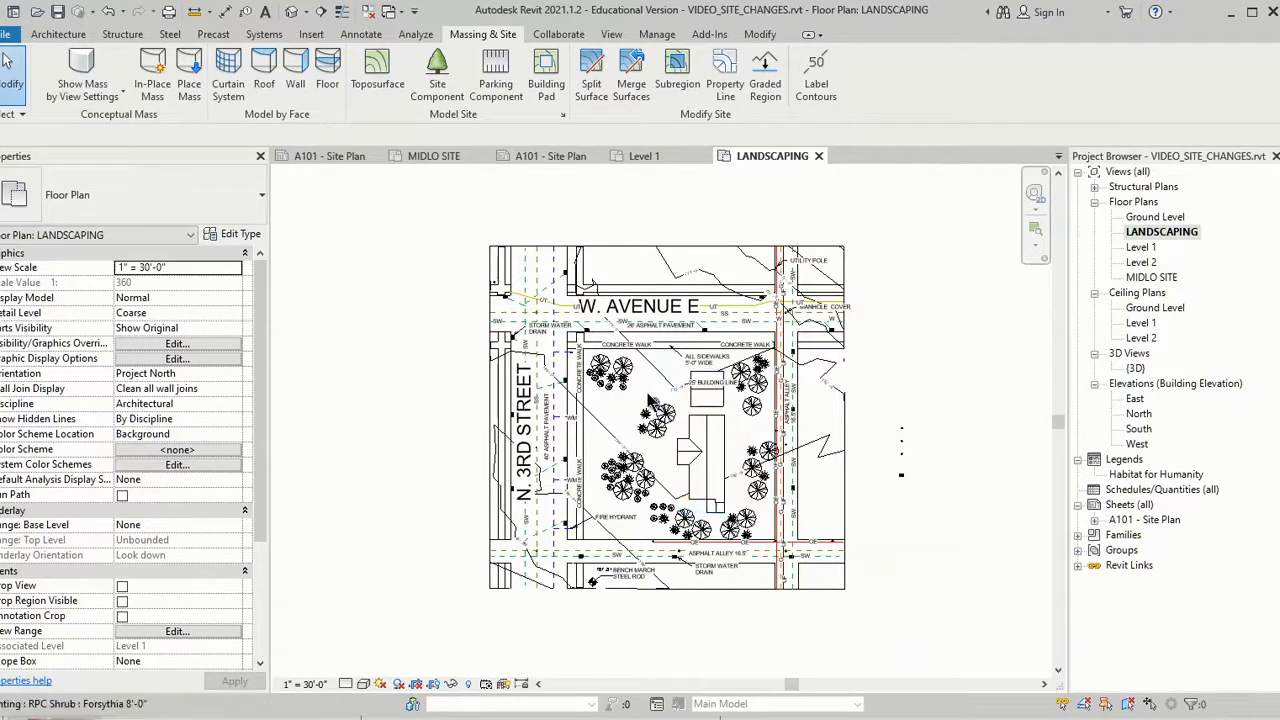
scroll(672, 400, "up", 2)
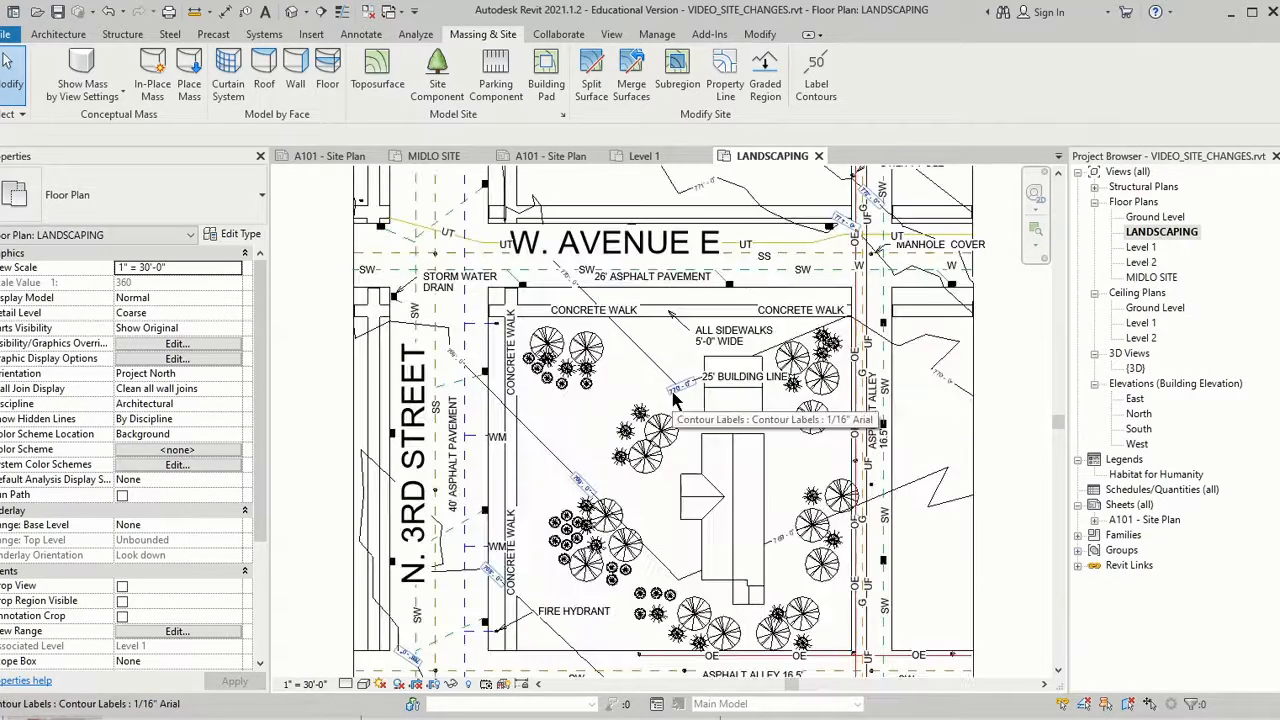
scroll(645, 382, "down", 2)
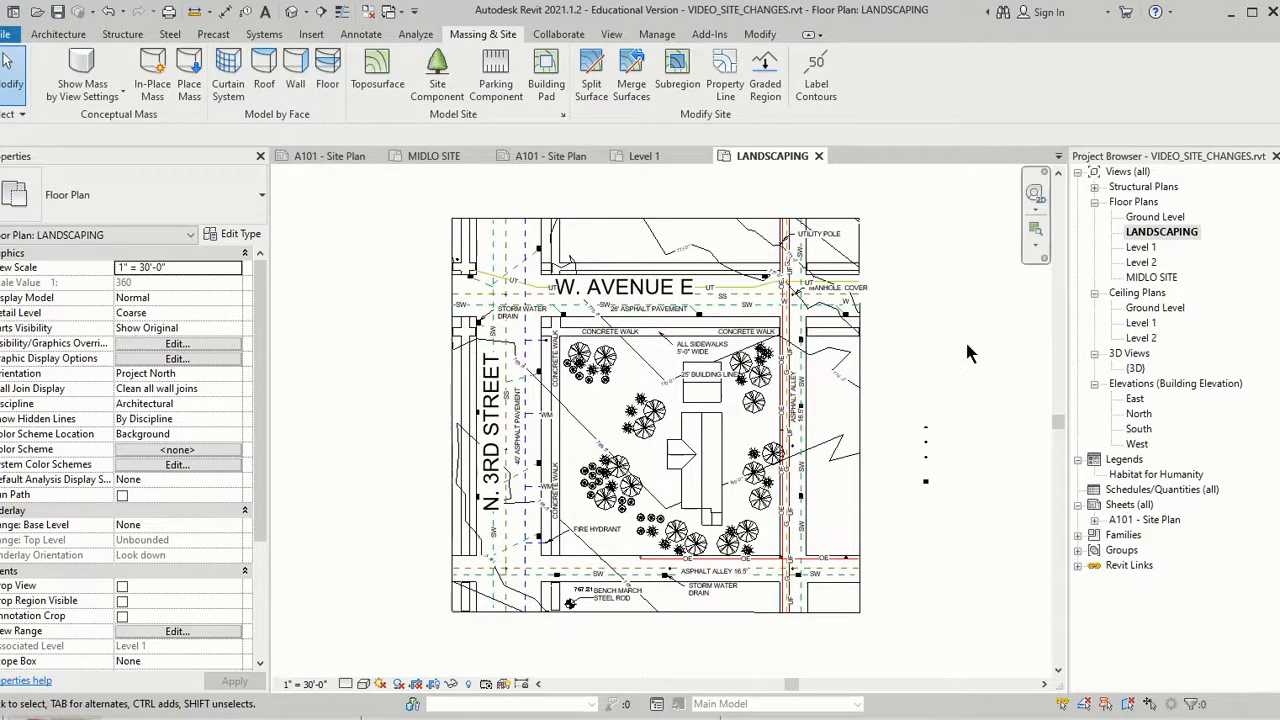
left_click(415, 684)
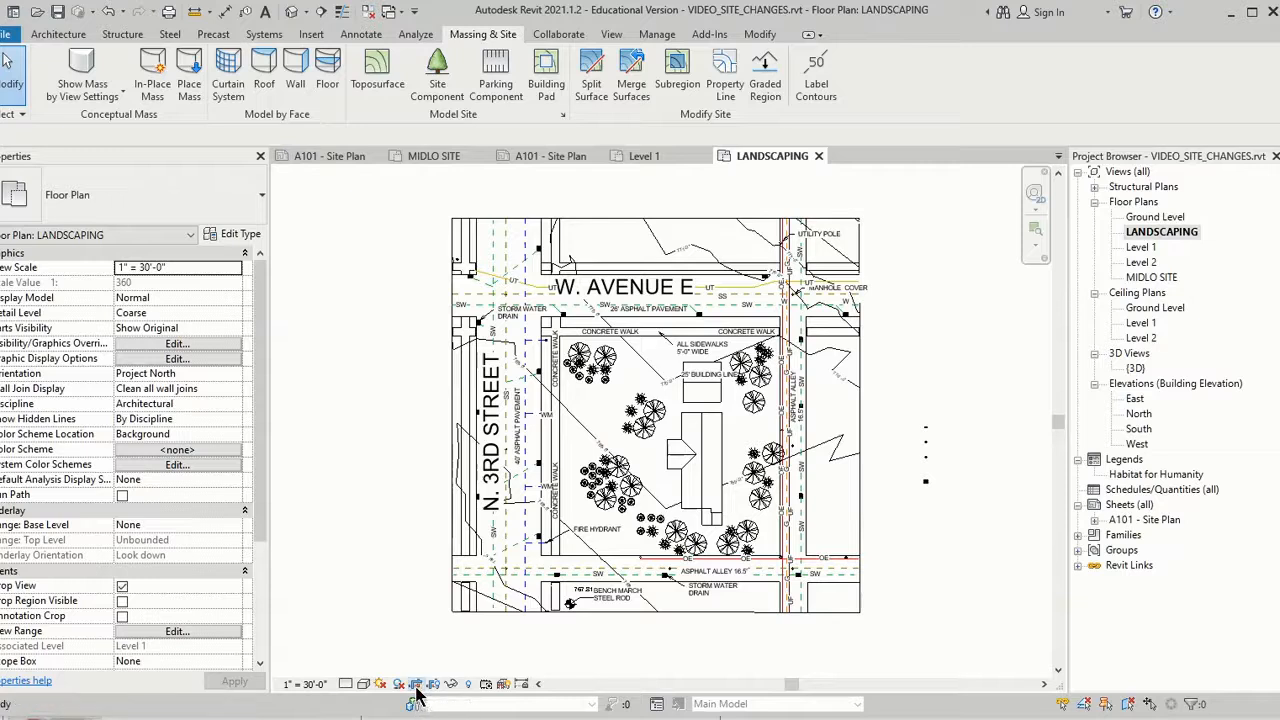
left_click(433, 684)
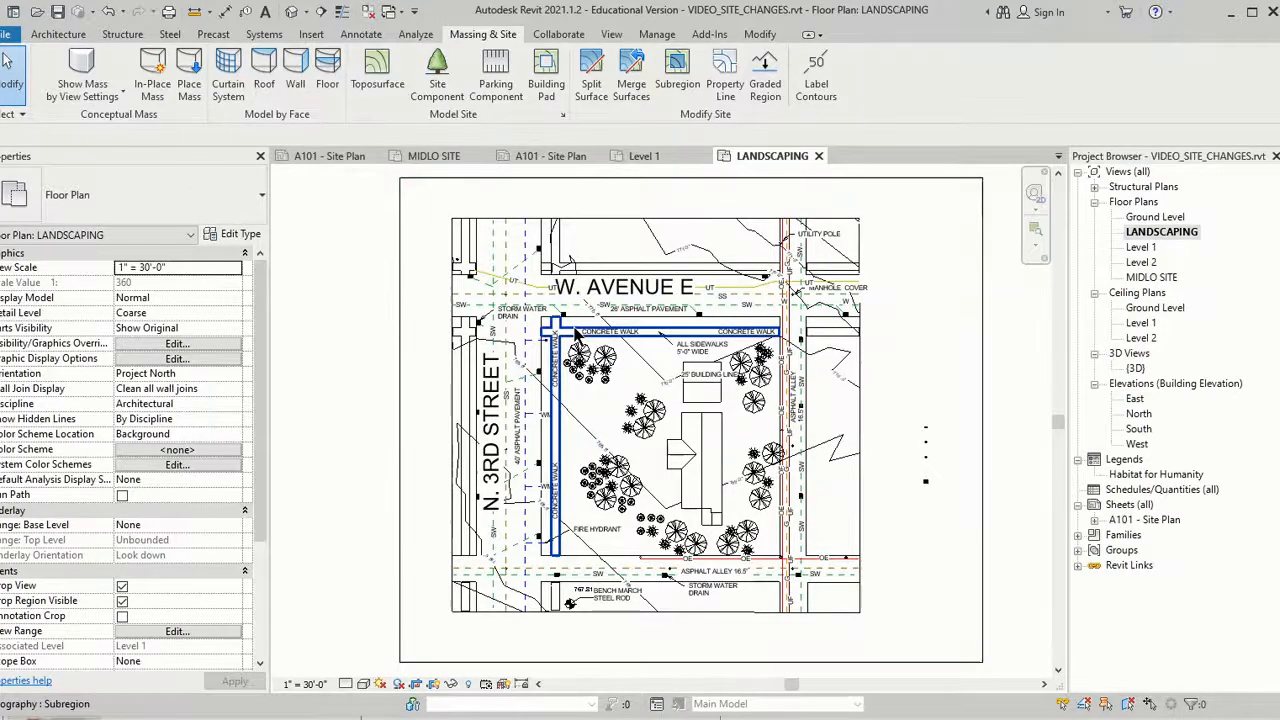
Tighten all four sides of the LANDSCAPING crop region around the lot and its concrete walks, and hide the crop boundary.
scroll(577, 338, "up", 3)
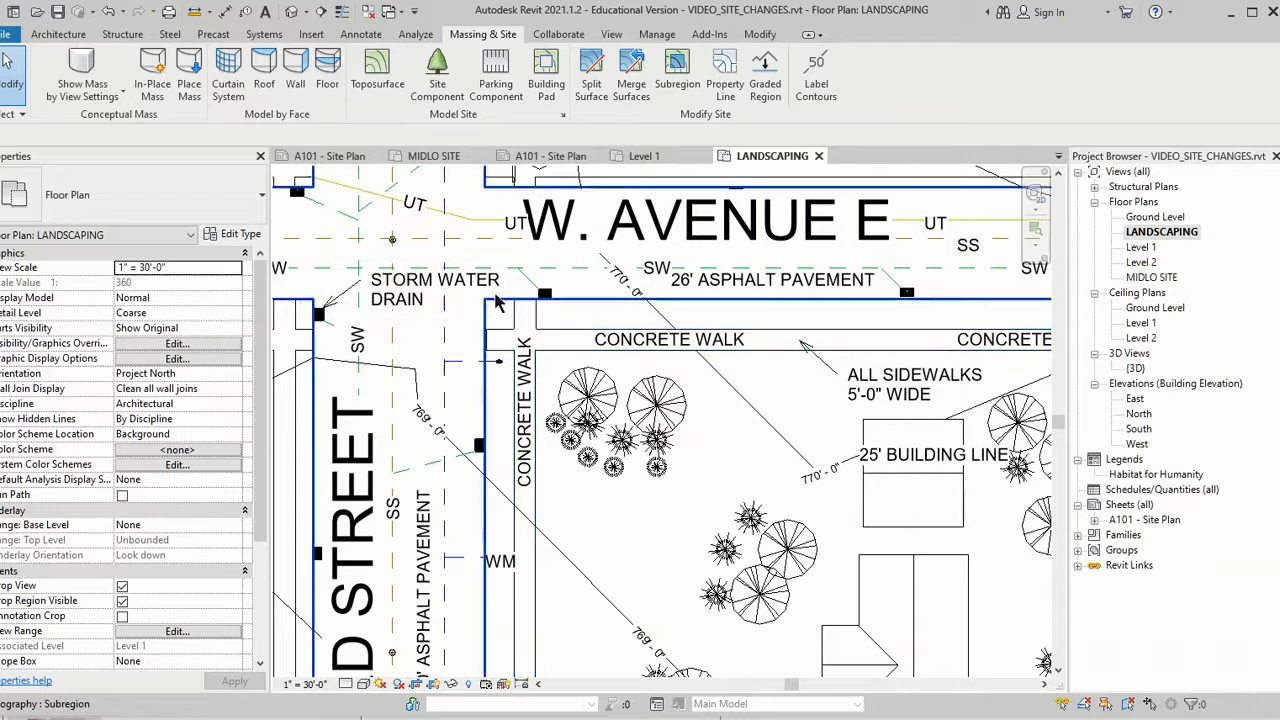
scroll(555, 397, "down", 3)
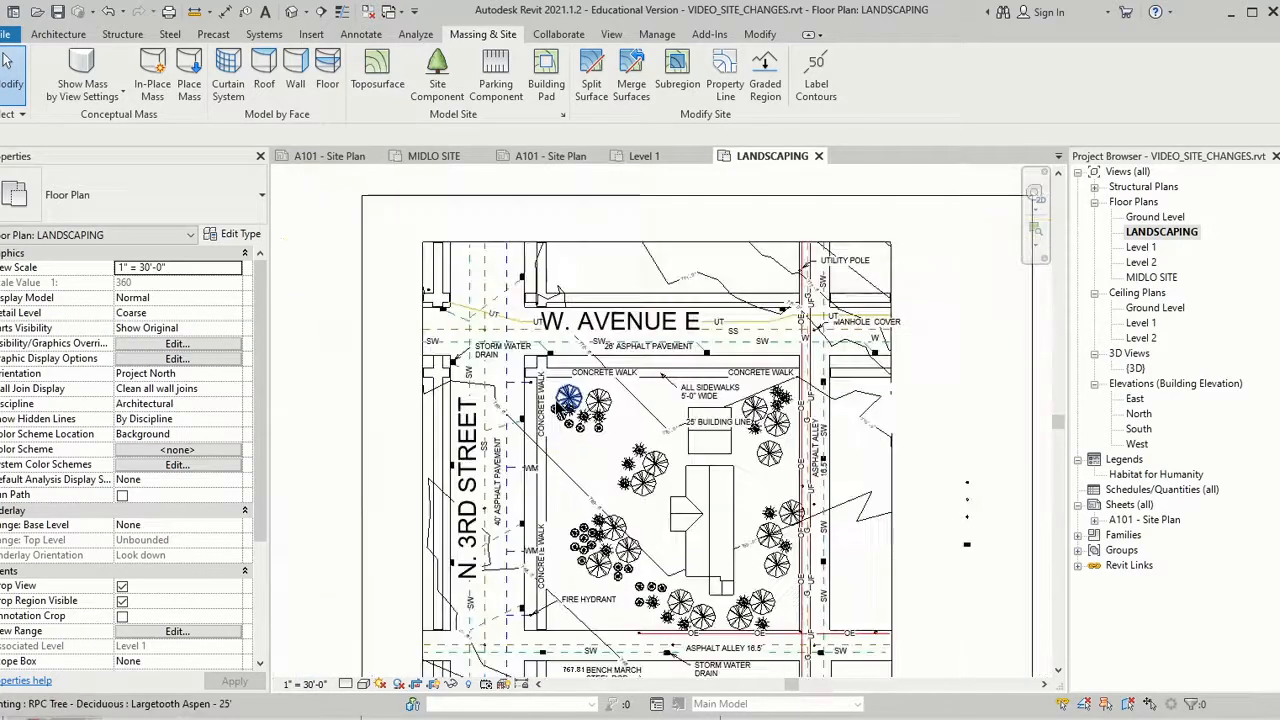
left_click(388, 199)
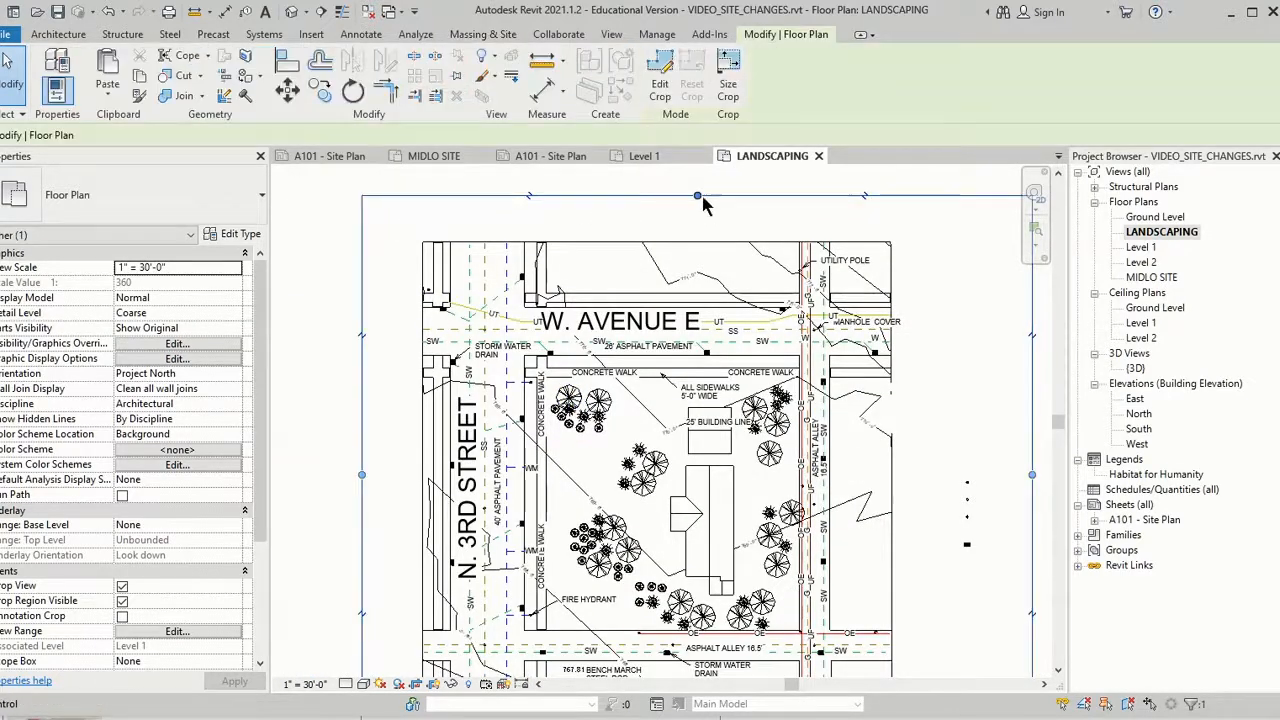
left_click_drag(697, 199, 683, 350)
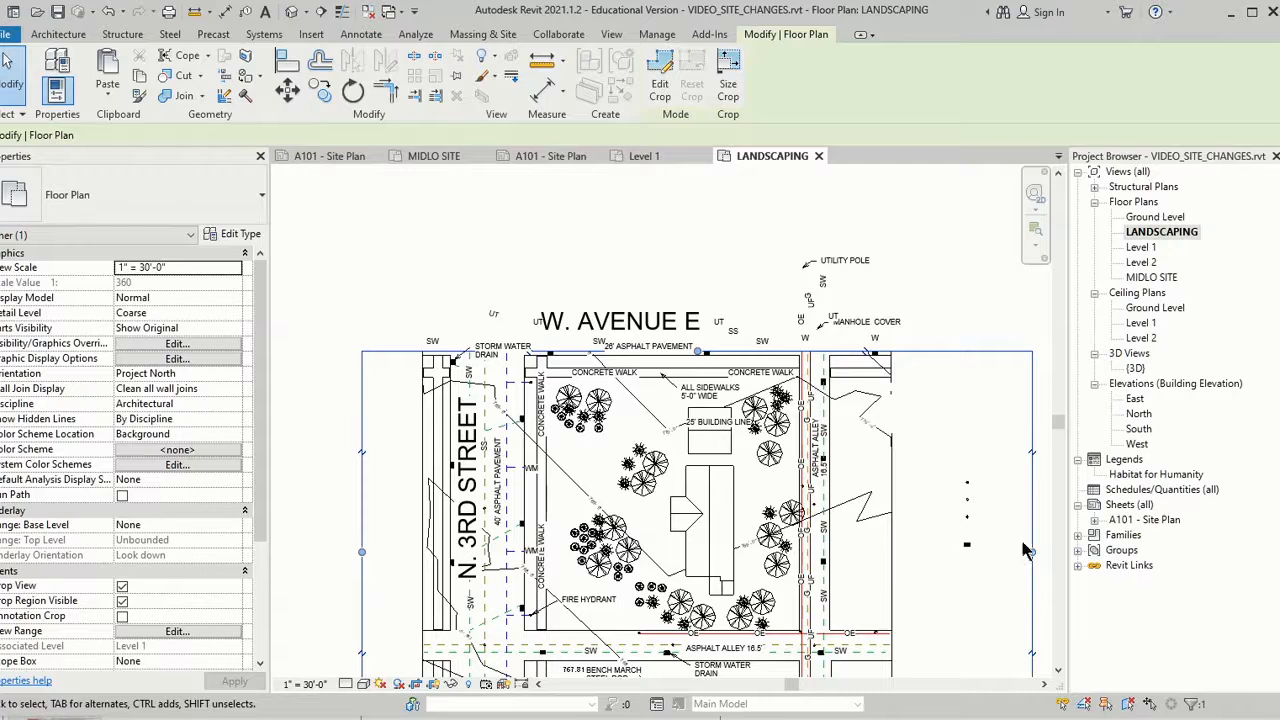
left_click_drag(1035, 558, 803, 553)
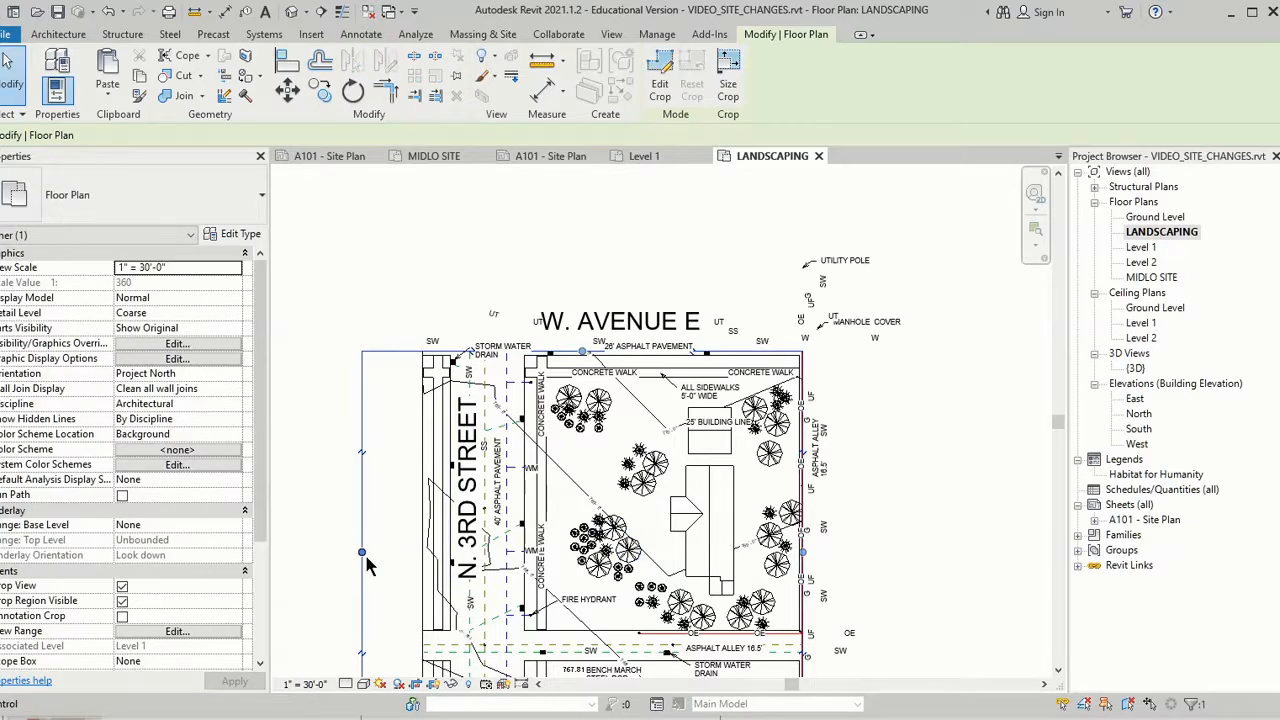
left_click_drag(362, 553, 518, 542)
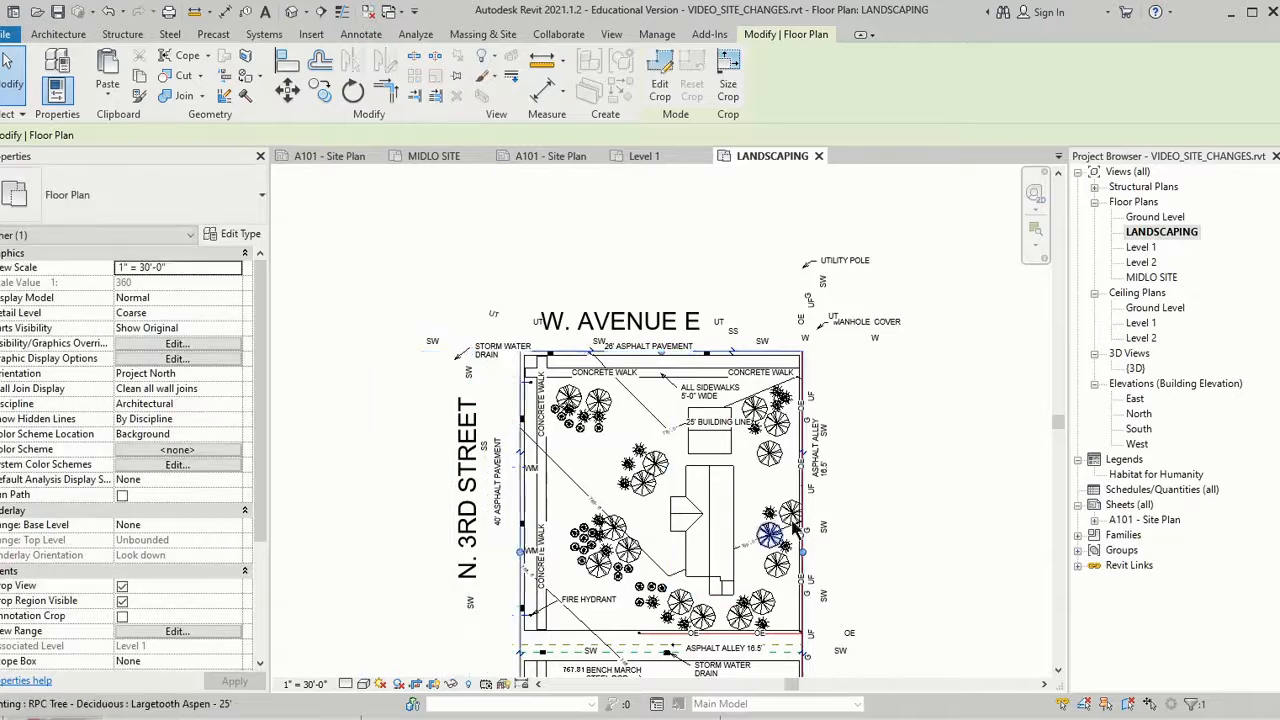
scroll(898, 499, "down", 2)
middle_click_drag(899, 515, 764, 362)
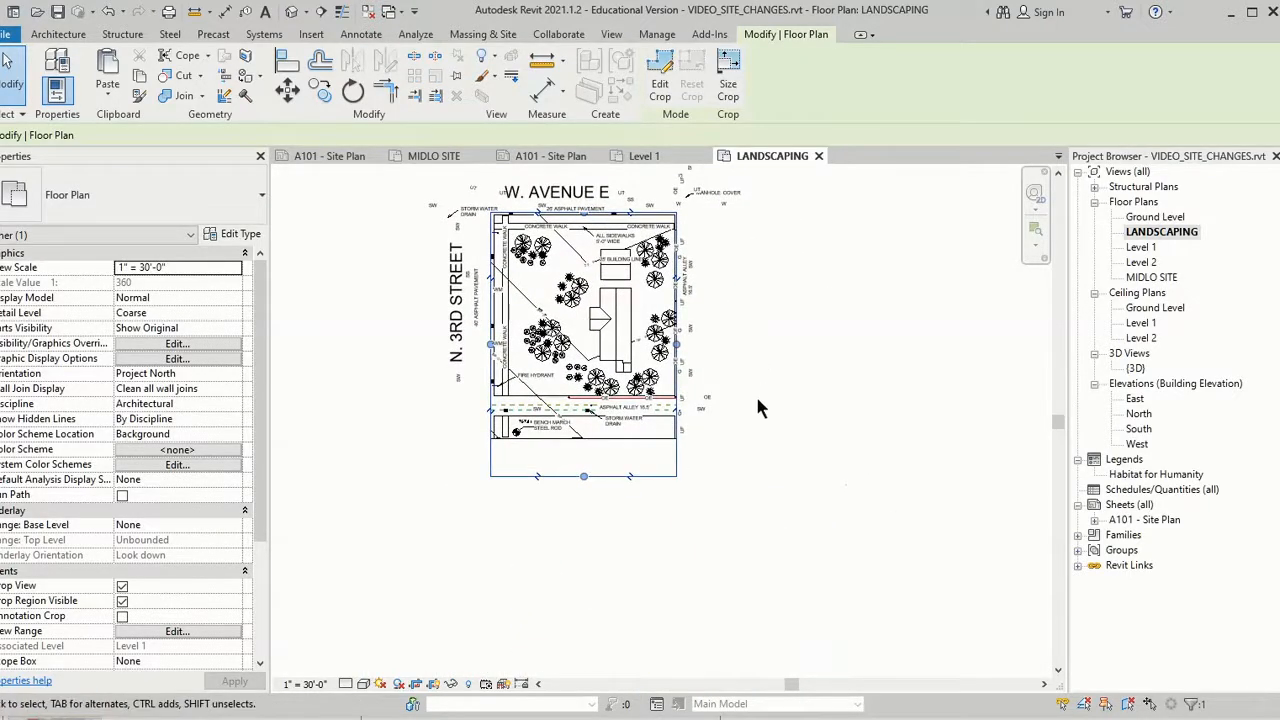
left_click_drag(586, 477, 595, 401)
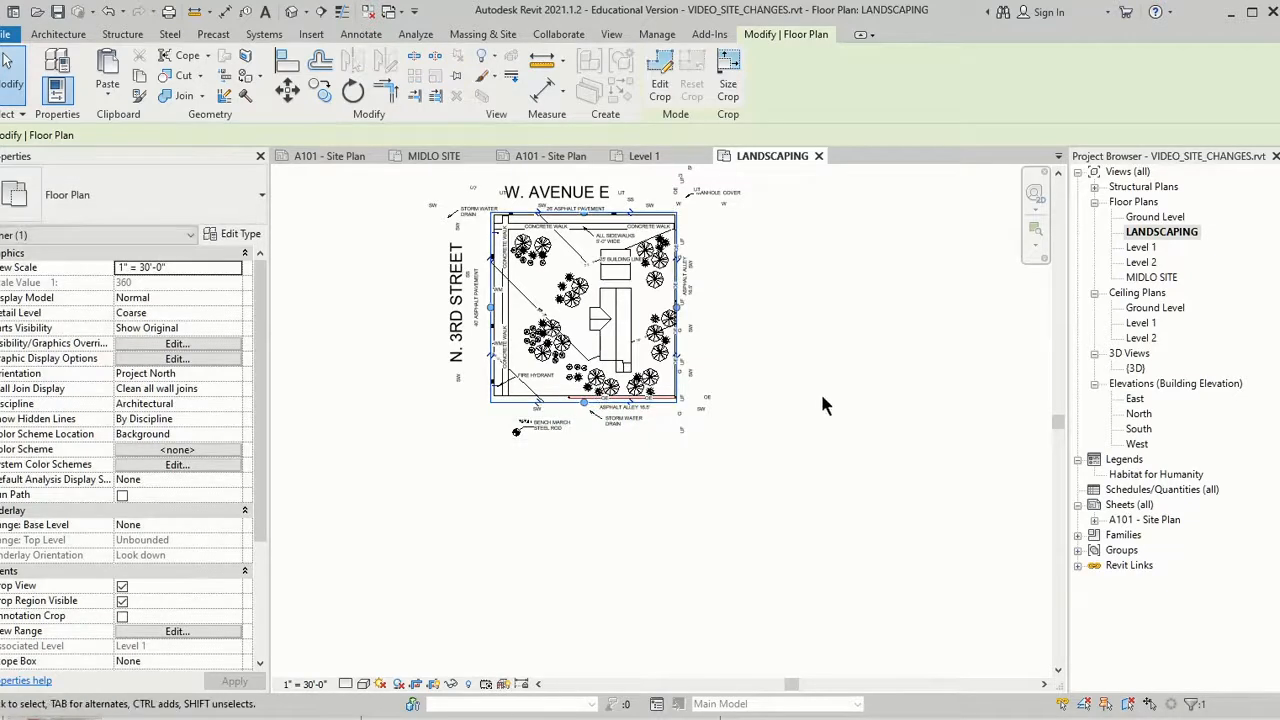
left_click(434, 686)
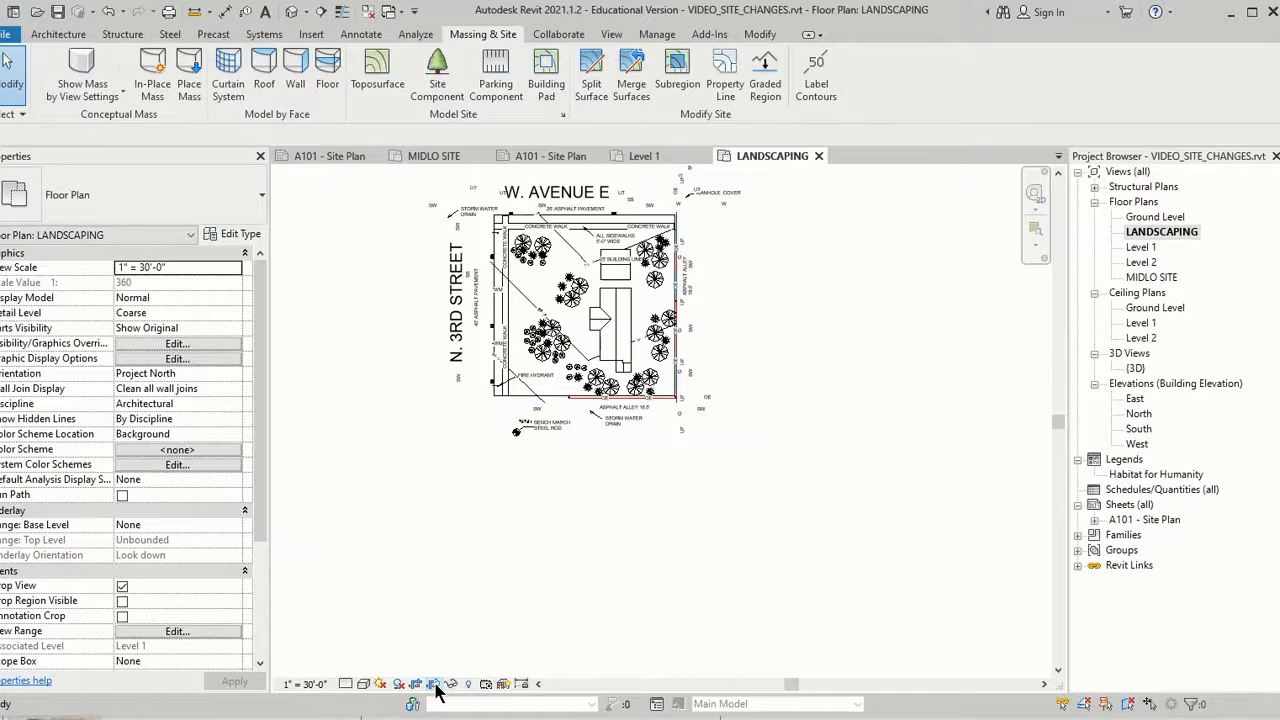
Hide the whole text notes category in the LANDSCAPING view, using the N. 3RD STREET label as the selected note.
right_click(452, 308)
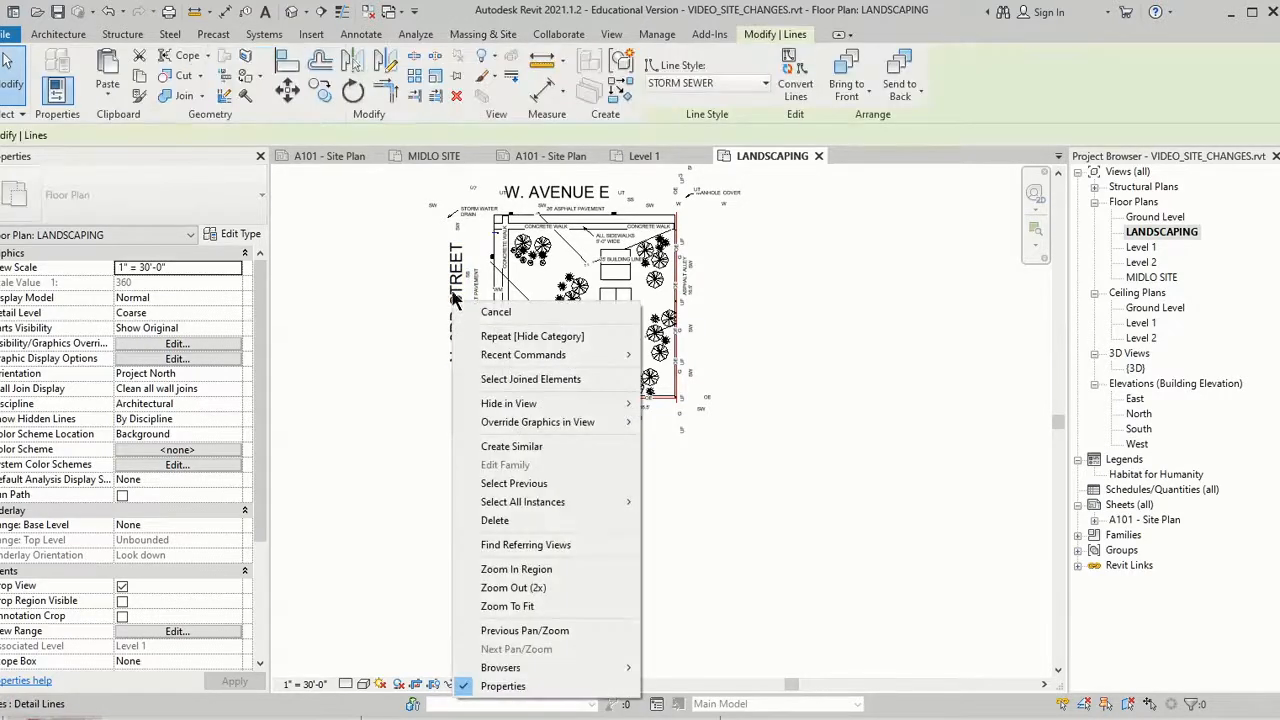
right_click(454, 284)
left_click(401, 282)
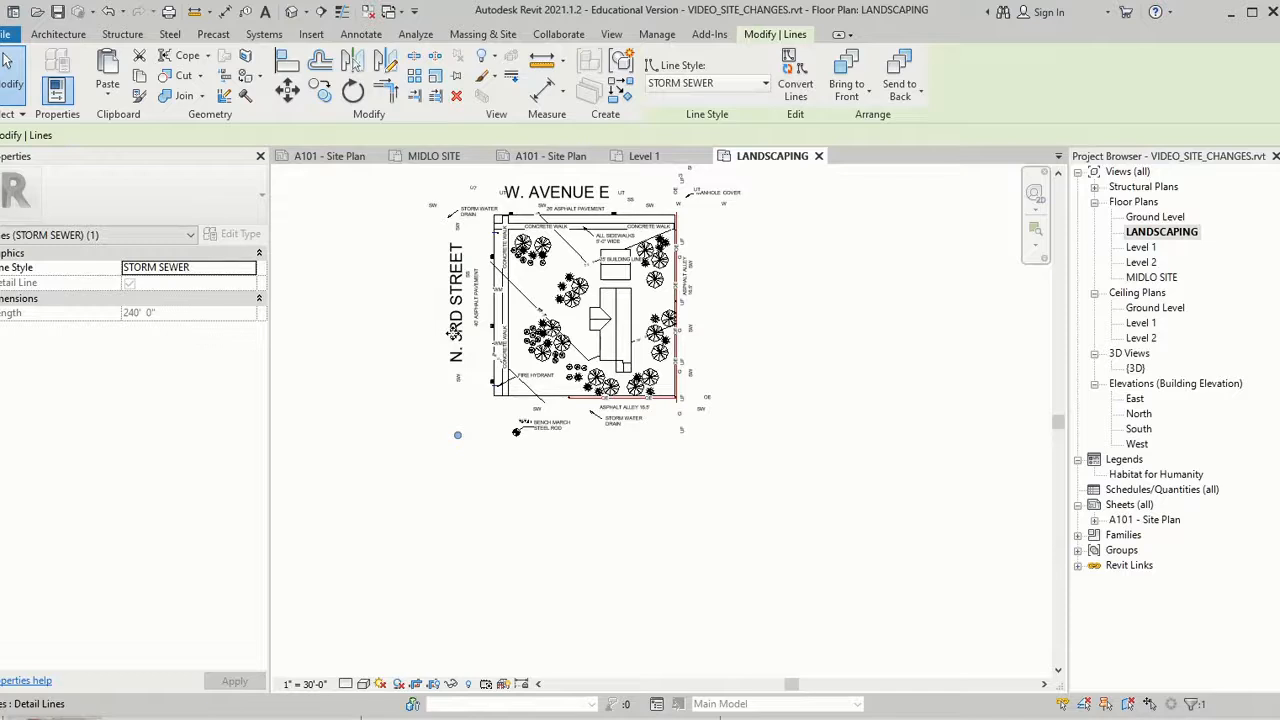
left_click(456, 320)
right_click(450, 318)
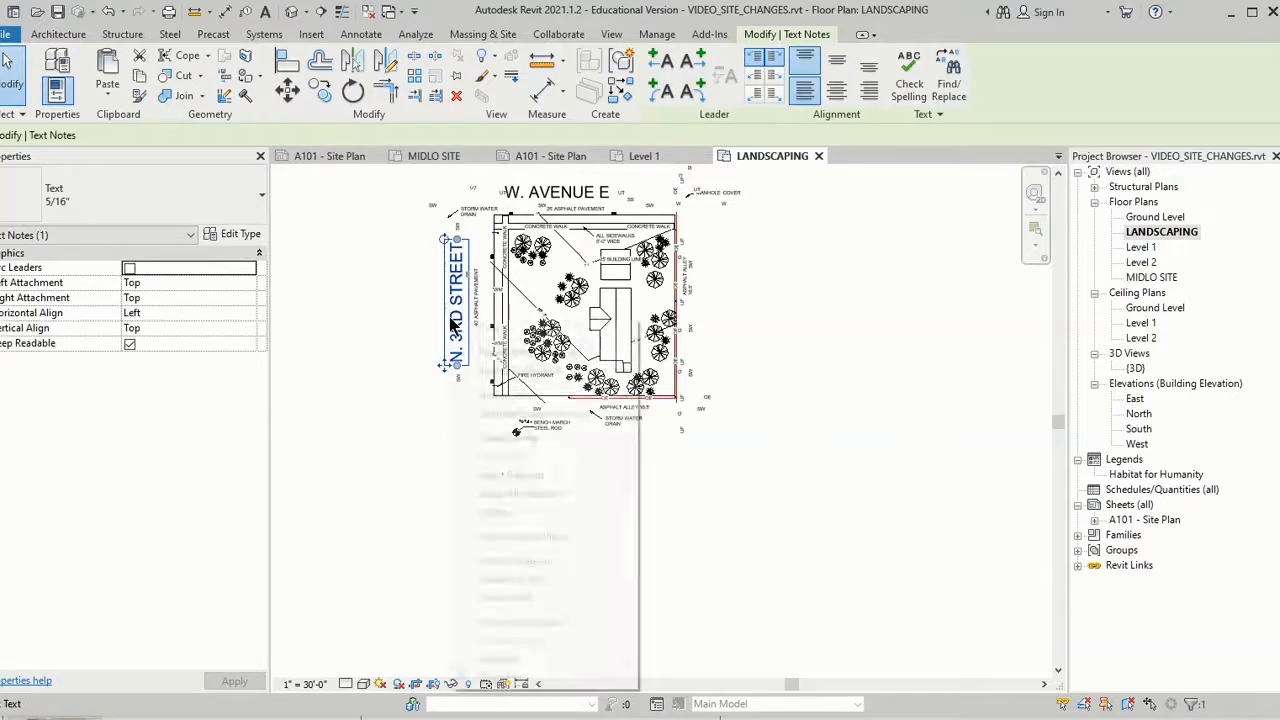
mouse_move(620, 396)
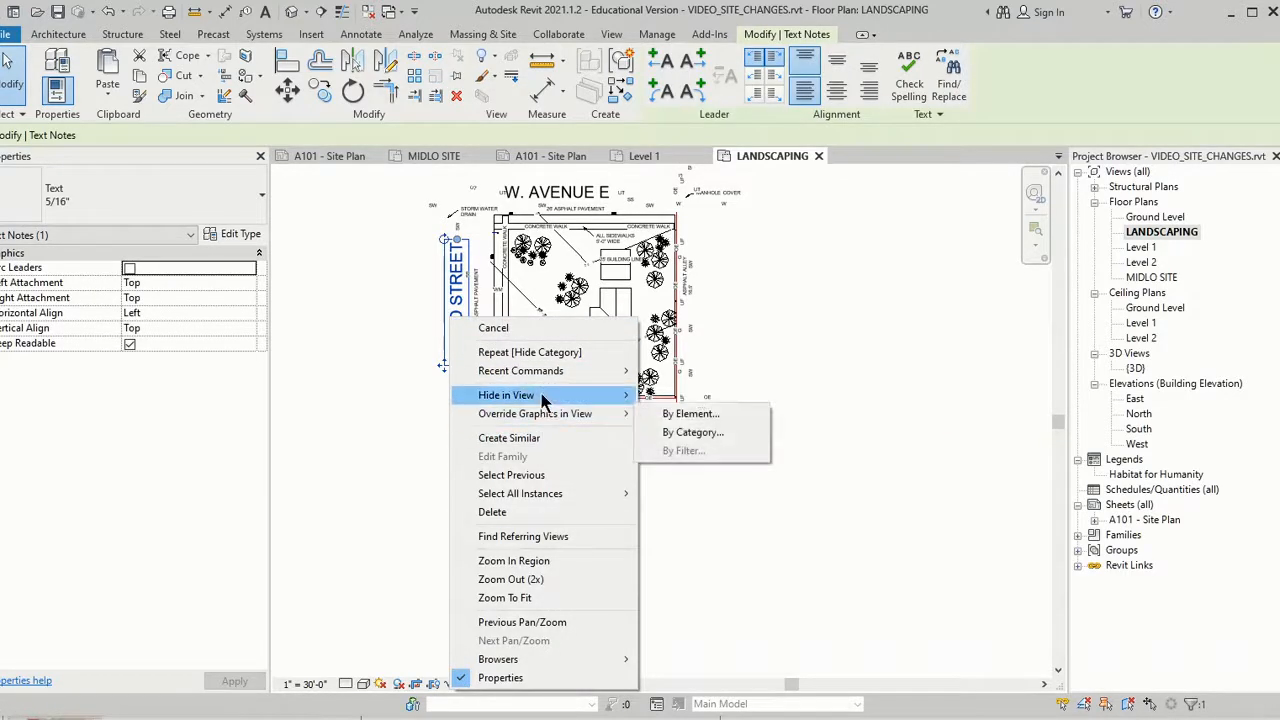
left_click(727, 421)
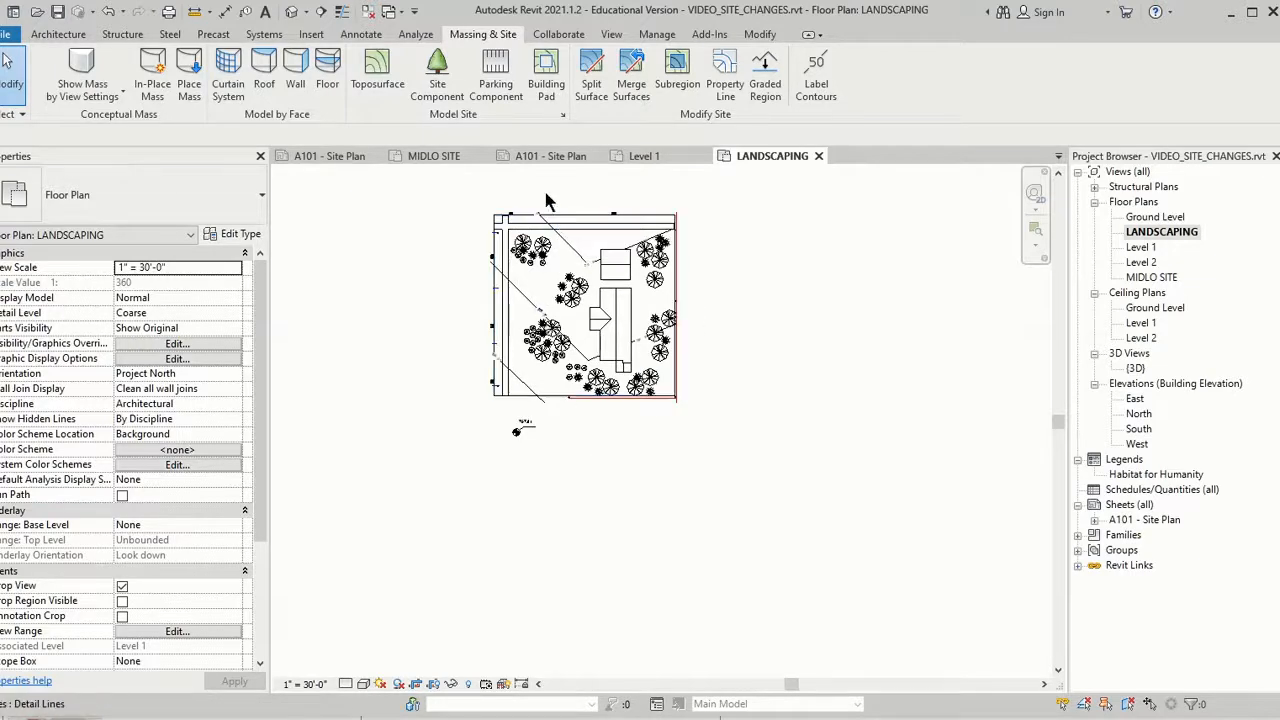
Hide only the bench mark spot elevation element below the lot in the LANDSCAPING view.
middle_click_drag(551, 193, 538, 342)
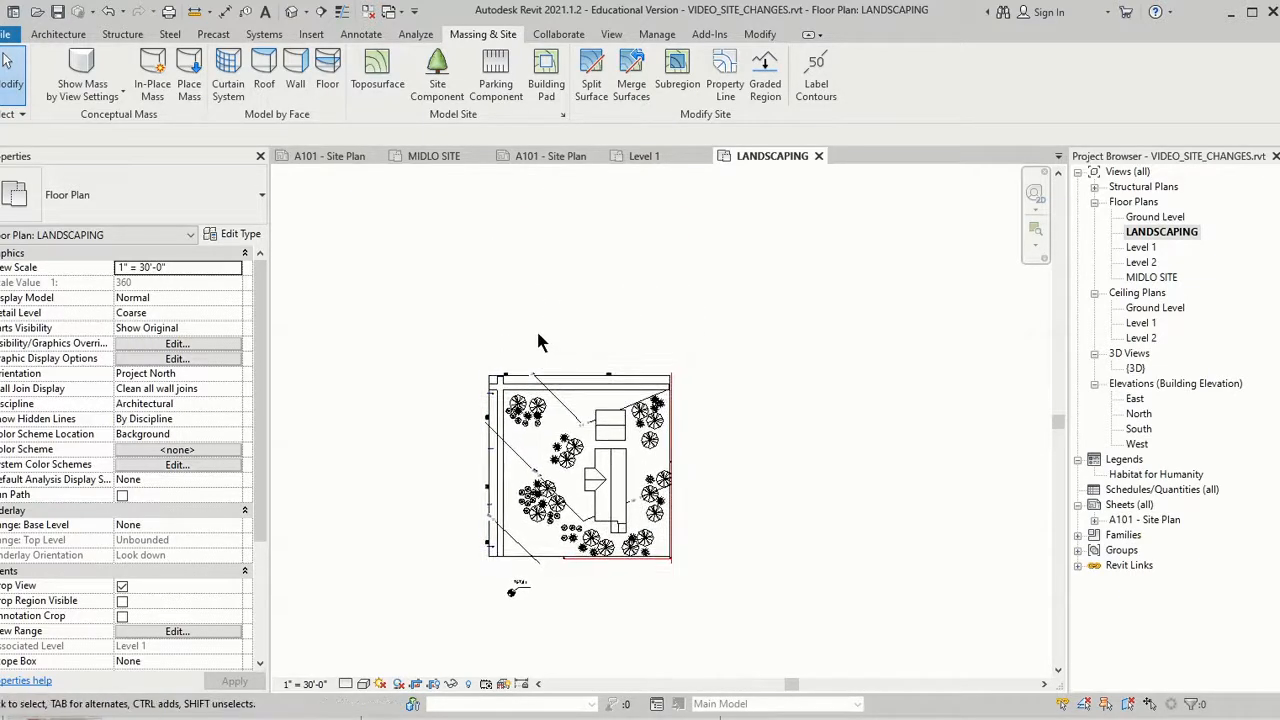
key("e")
key("l")
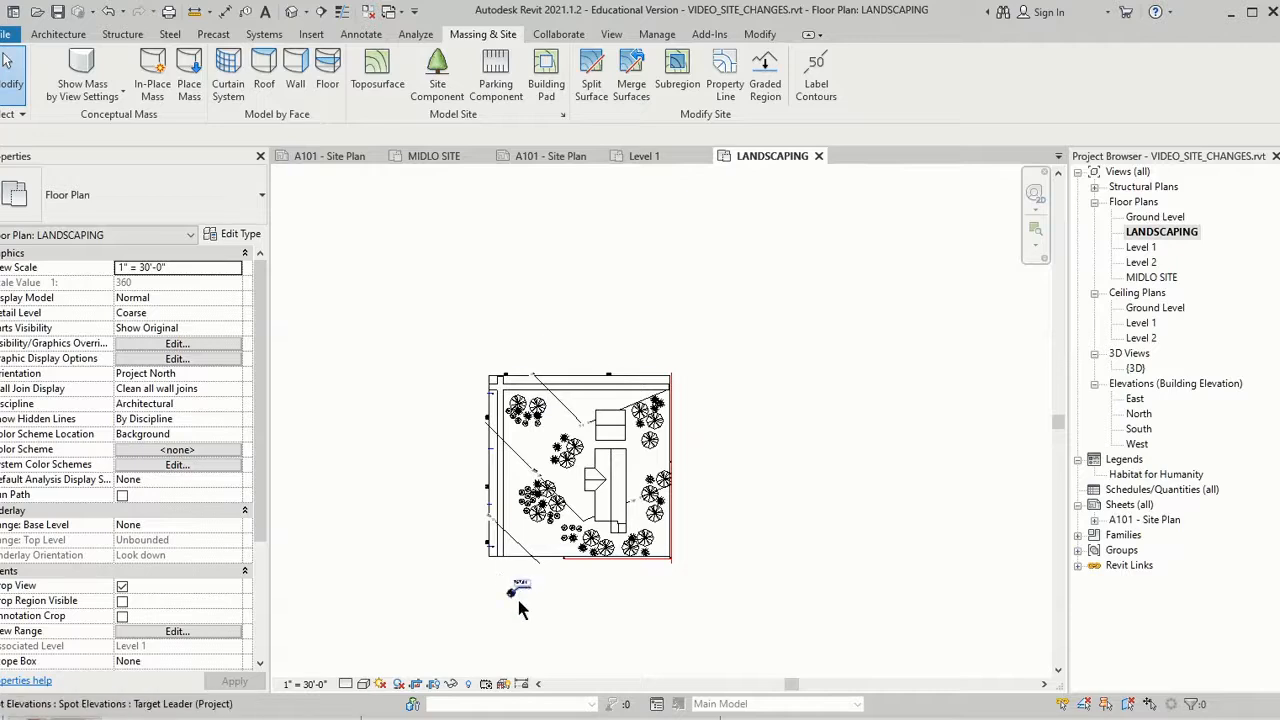
scroll(520, 588, "up", 5)
scroll(524, 585, "up", 1)
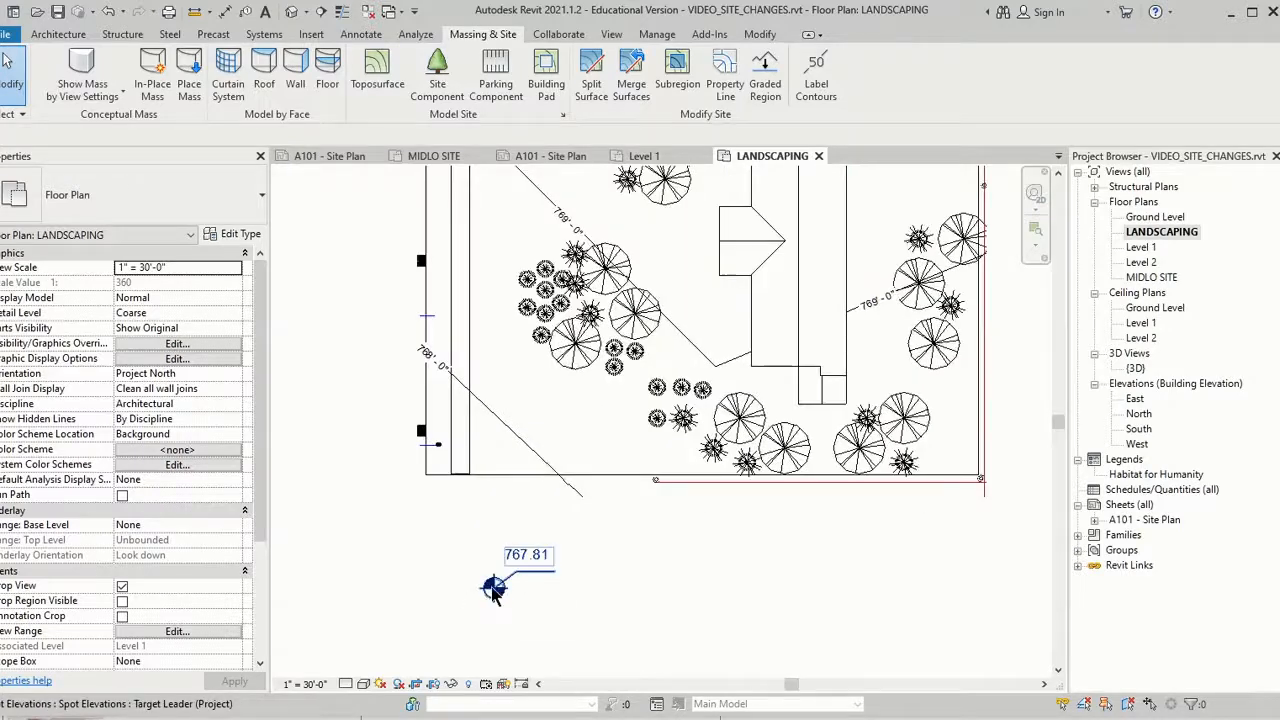
right_click(497, 590)
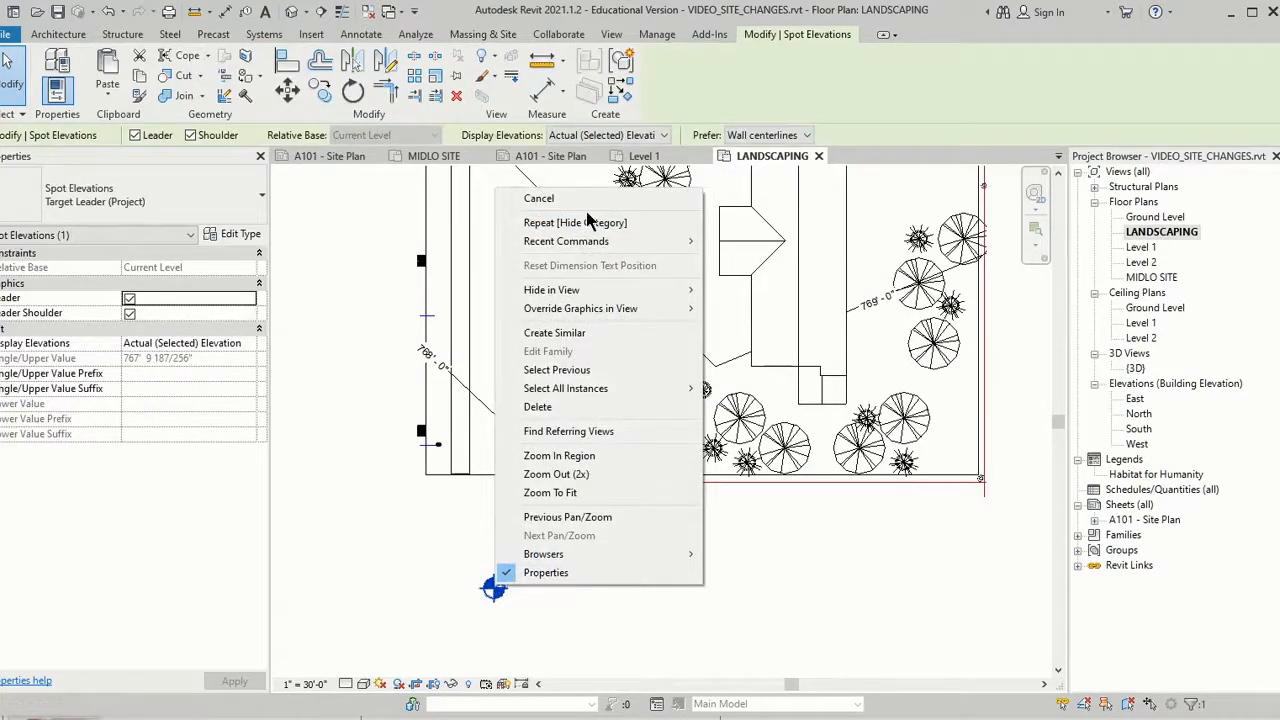
mouse_move(620, 290)
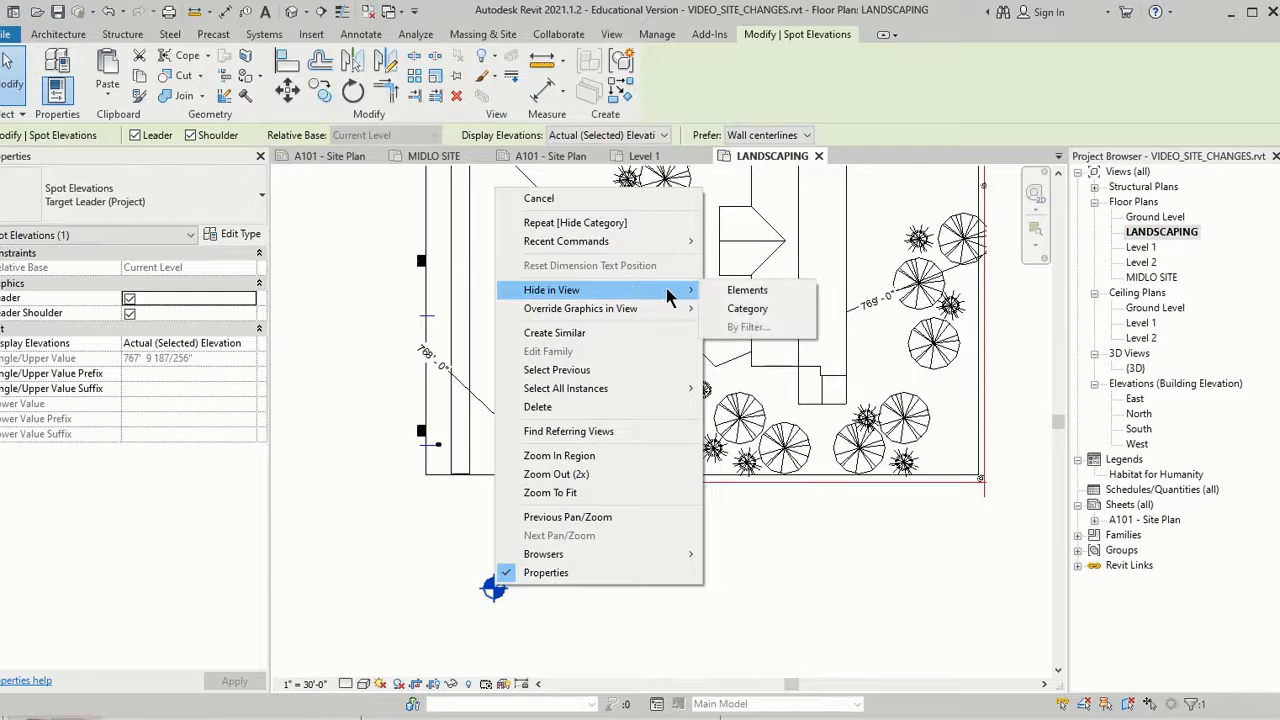
left_click(745, 292)
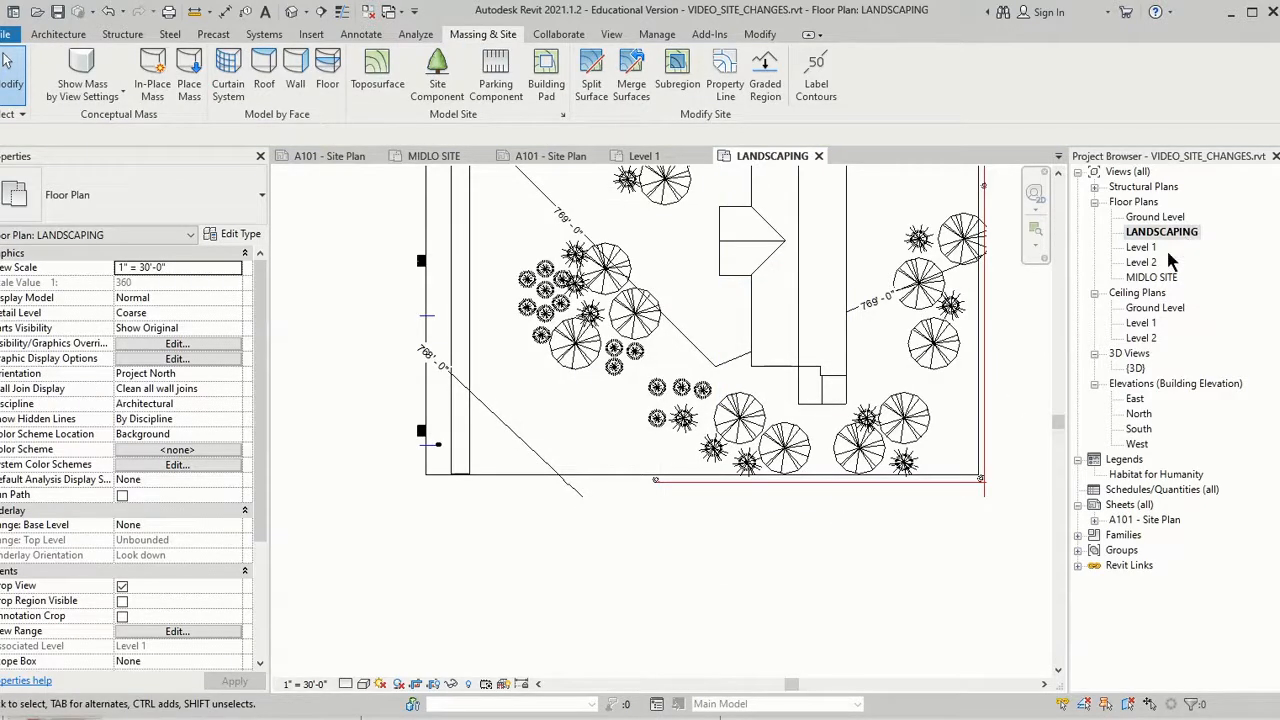
Set the LANDSCAPING view scale to 1" = 20'-0".
scroll(735, 474, "down", 3)
middle_click_drag(735, 474, 623, 584)
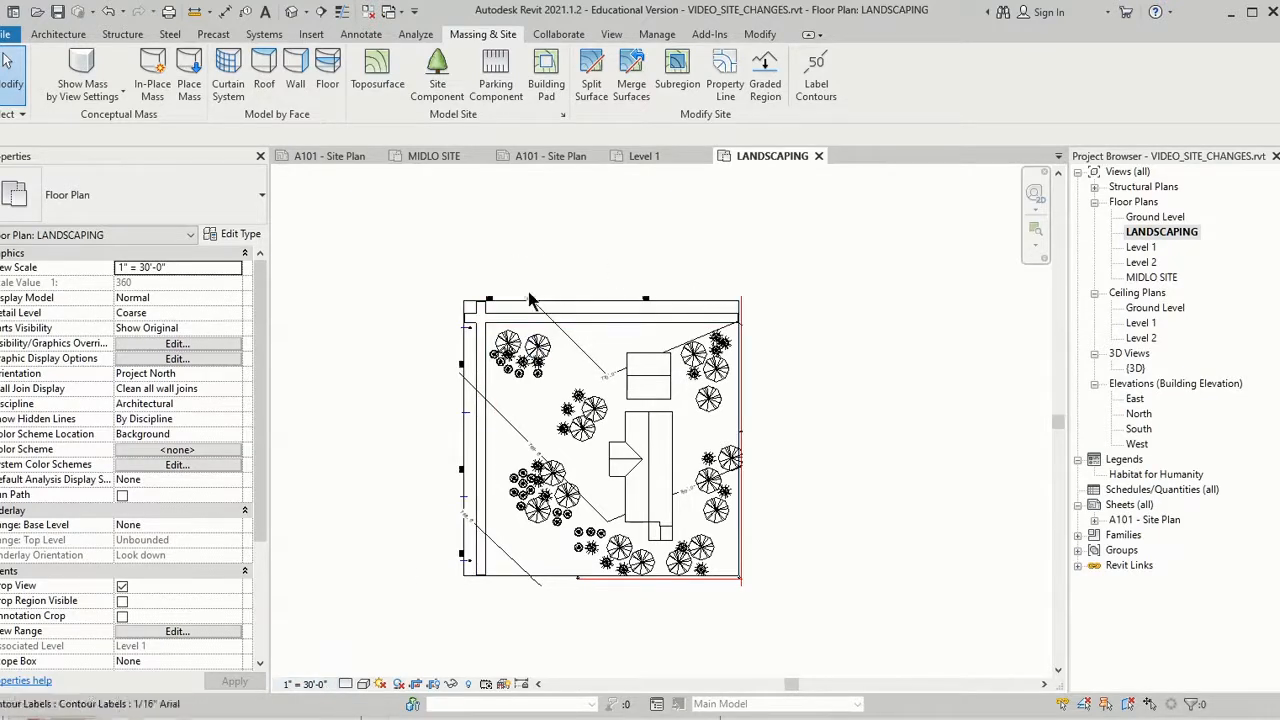
left_click(306, 684)
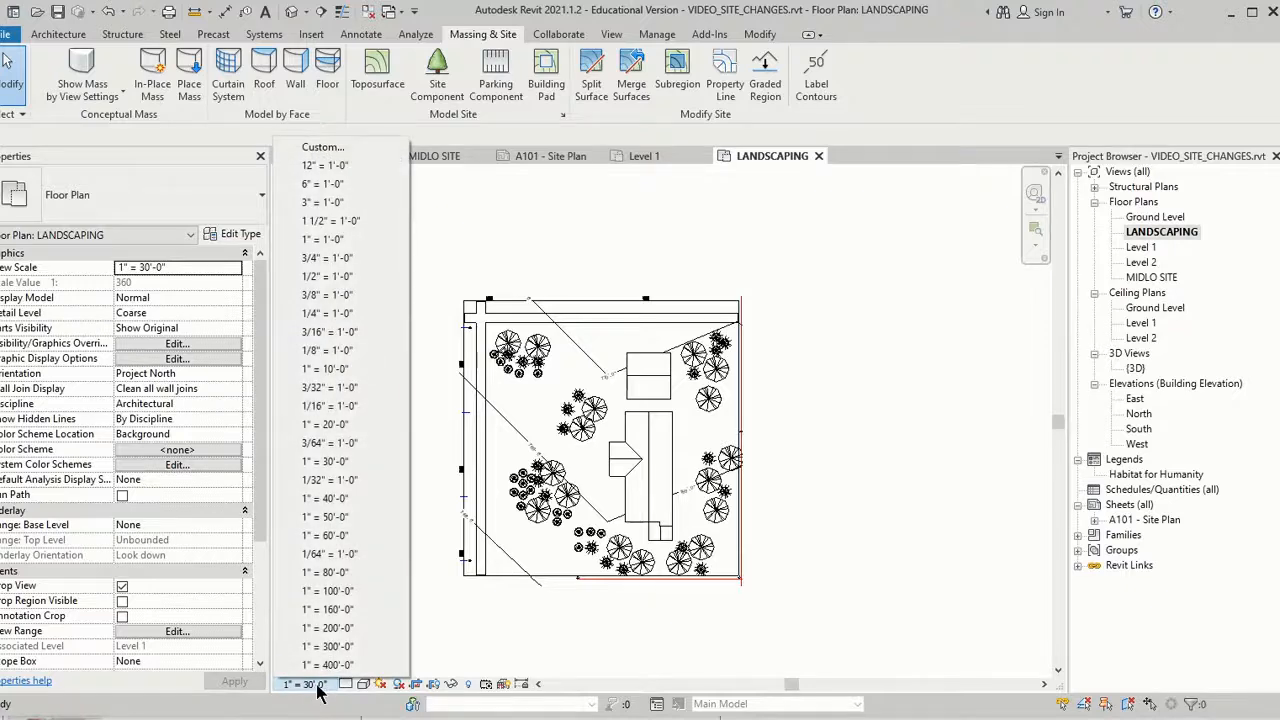
left_click(350, 425)
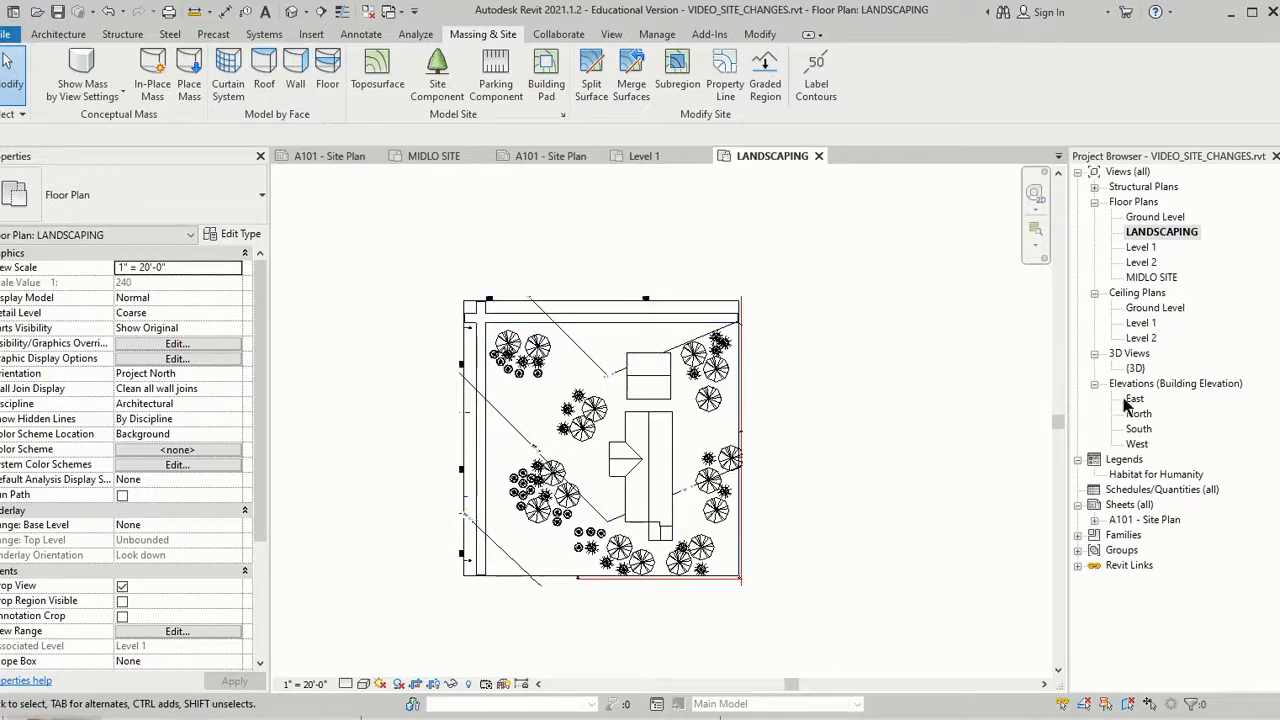
Create a new sheet with the B 11 x 17 Horizontal titleblock.
left_click(1143, 506)
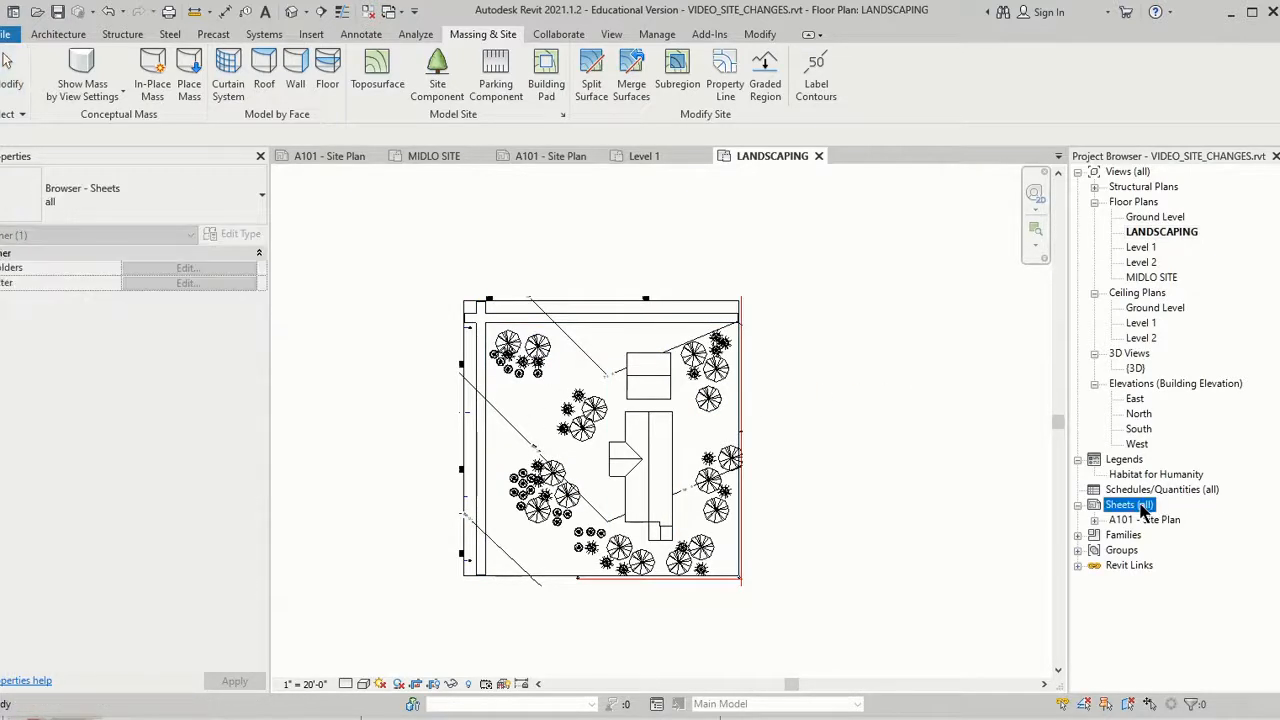
right_click(1142, 506)
left_click(1168, 520)
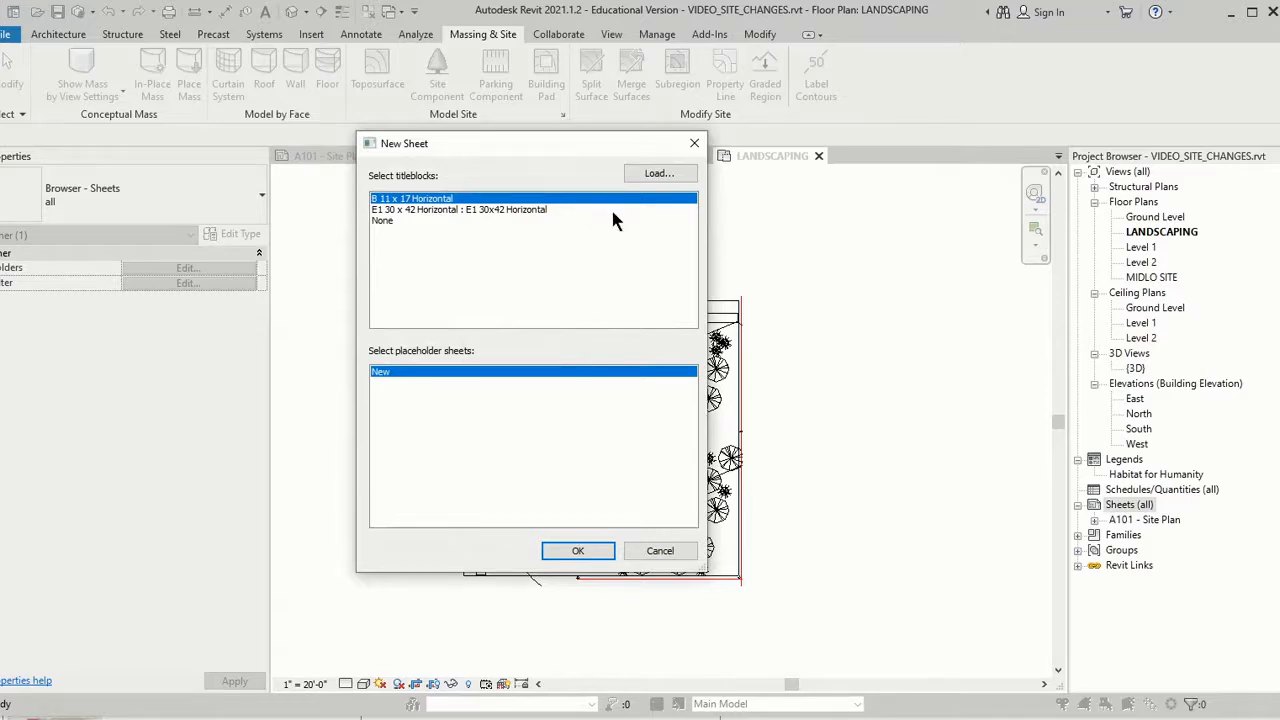
left_click(578, 551)
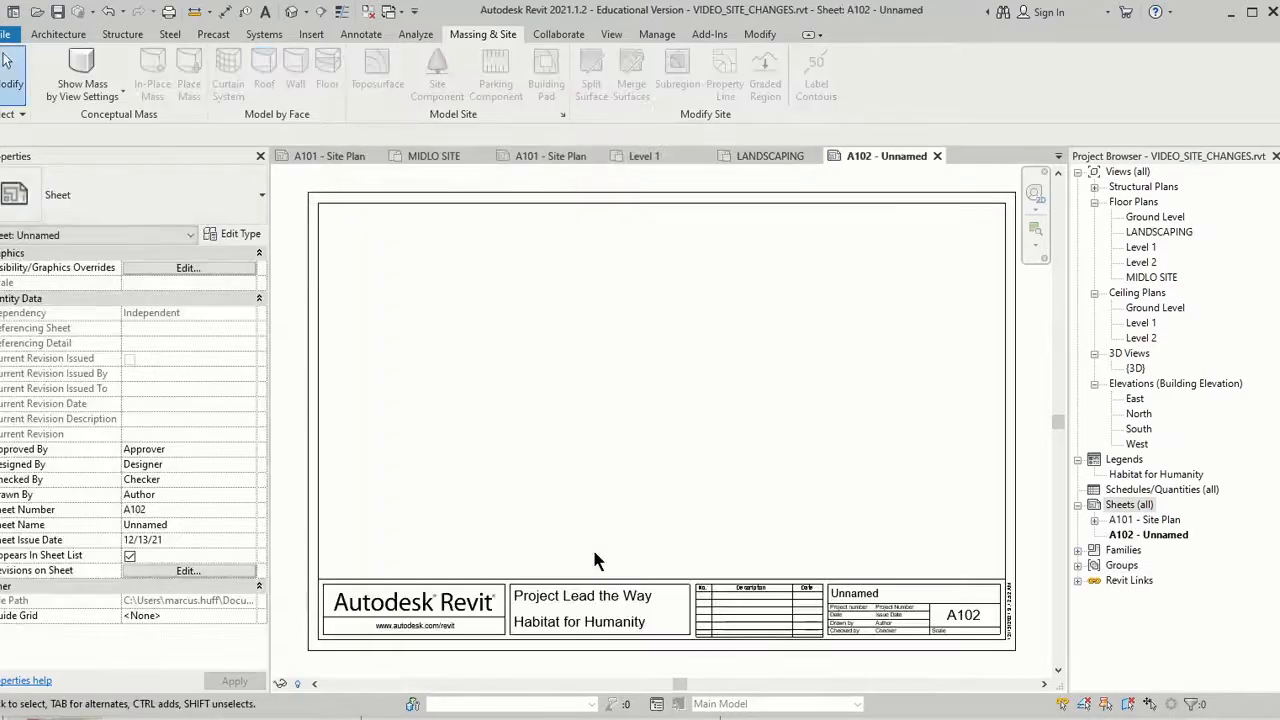
Place the LANDSCAPING floor plan on sheet A102, in the left half above the titleblock.
left_click(1160, 231)
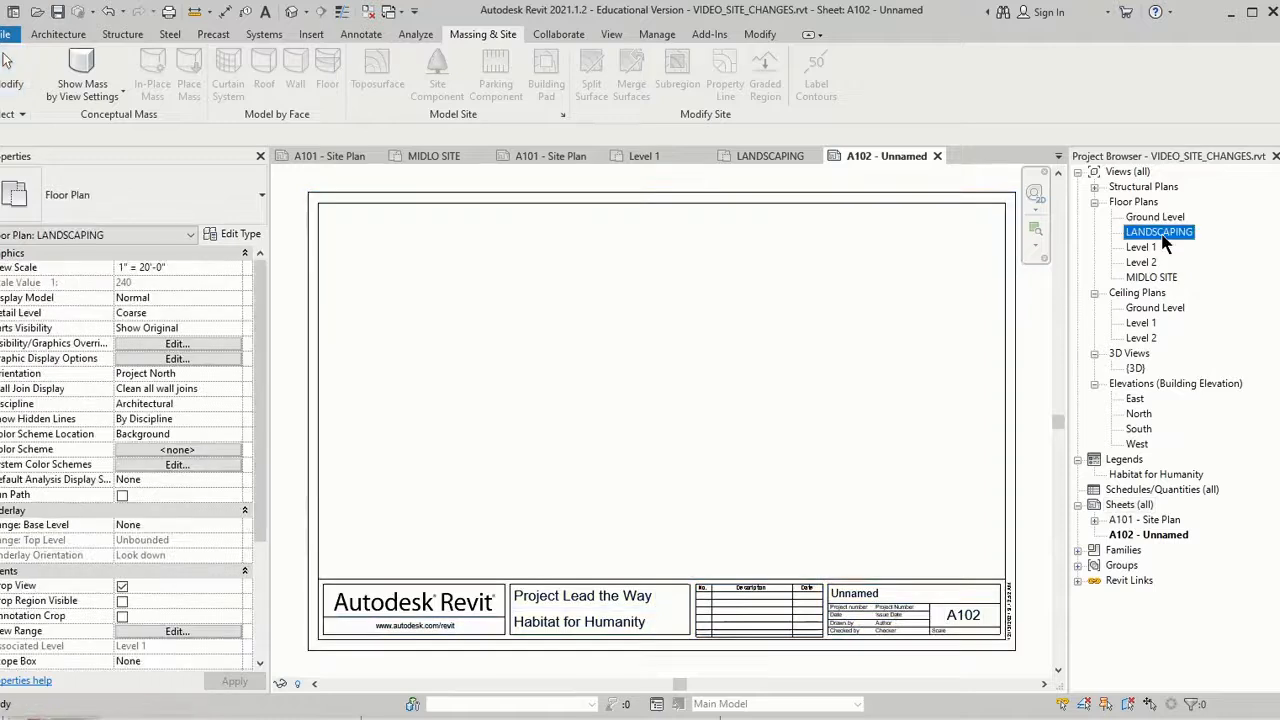
left_click_drag(1130, 250, 493, 350)
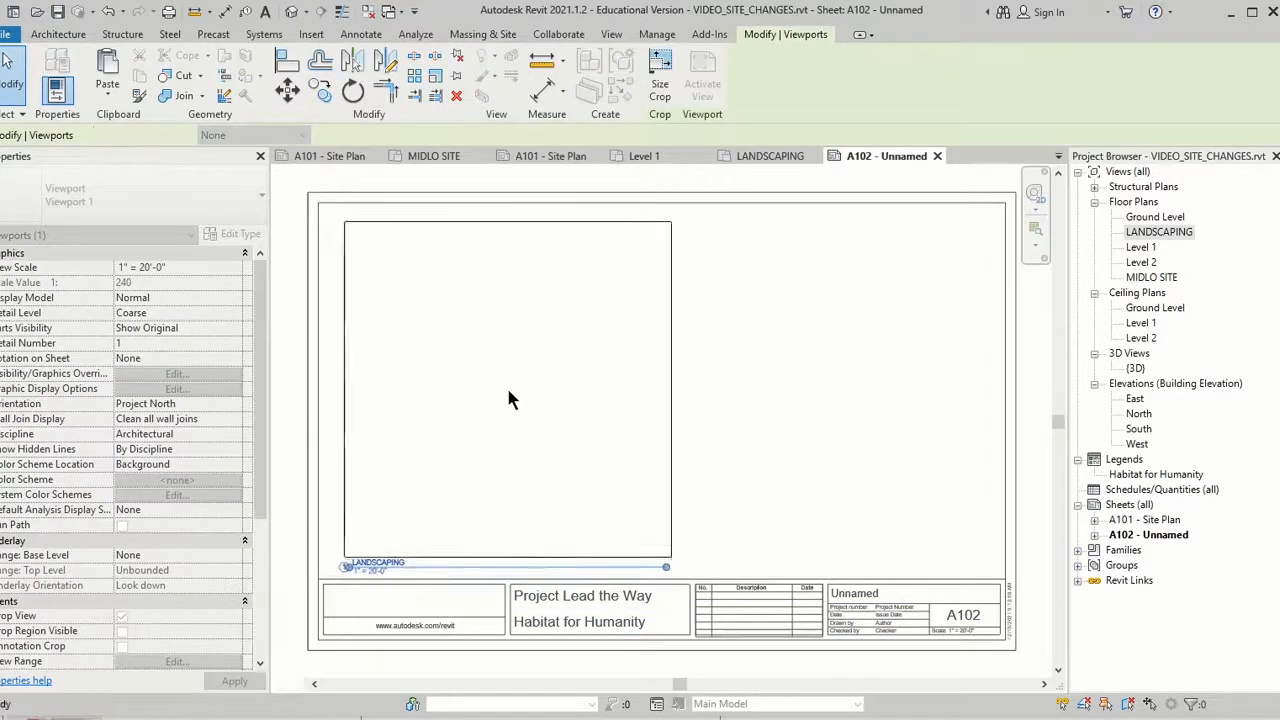
left_click(506, 385)
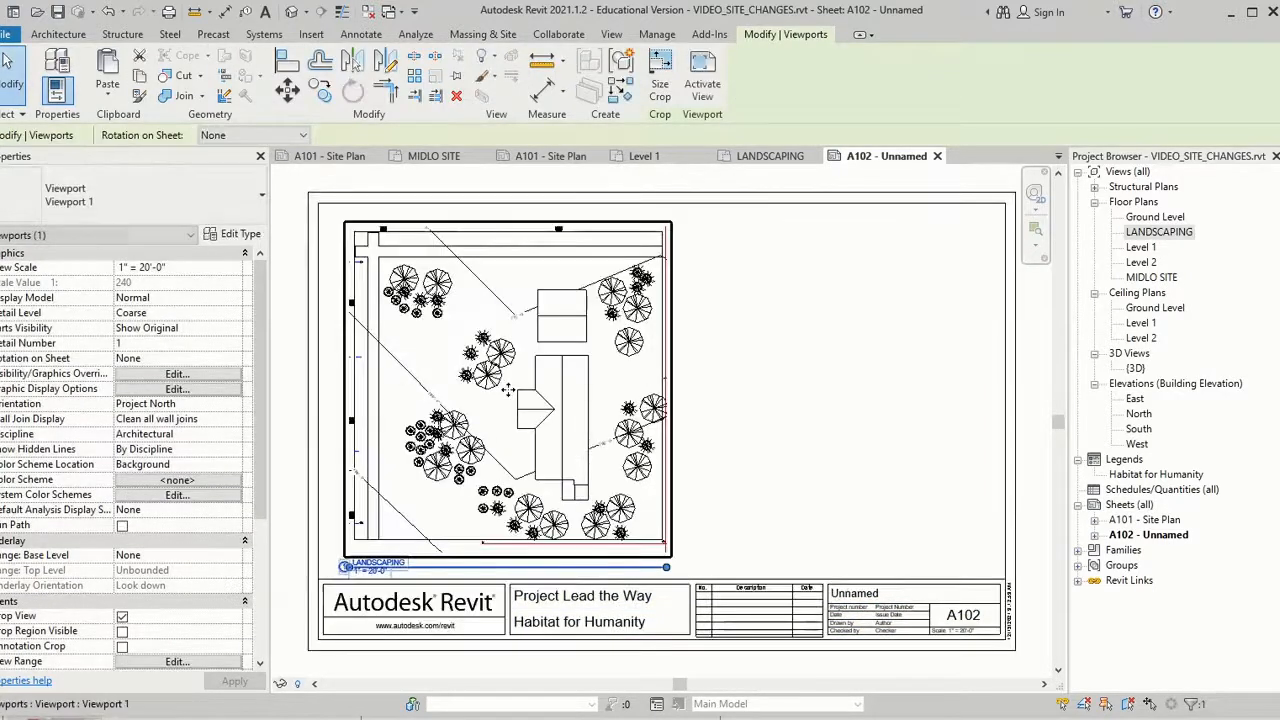
Rename sheet A102 from its default name to Landscaping, keeping the sheet number.
left_click(1160, 535)
right_click(1168, 538)
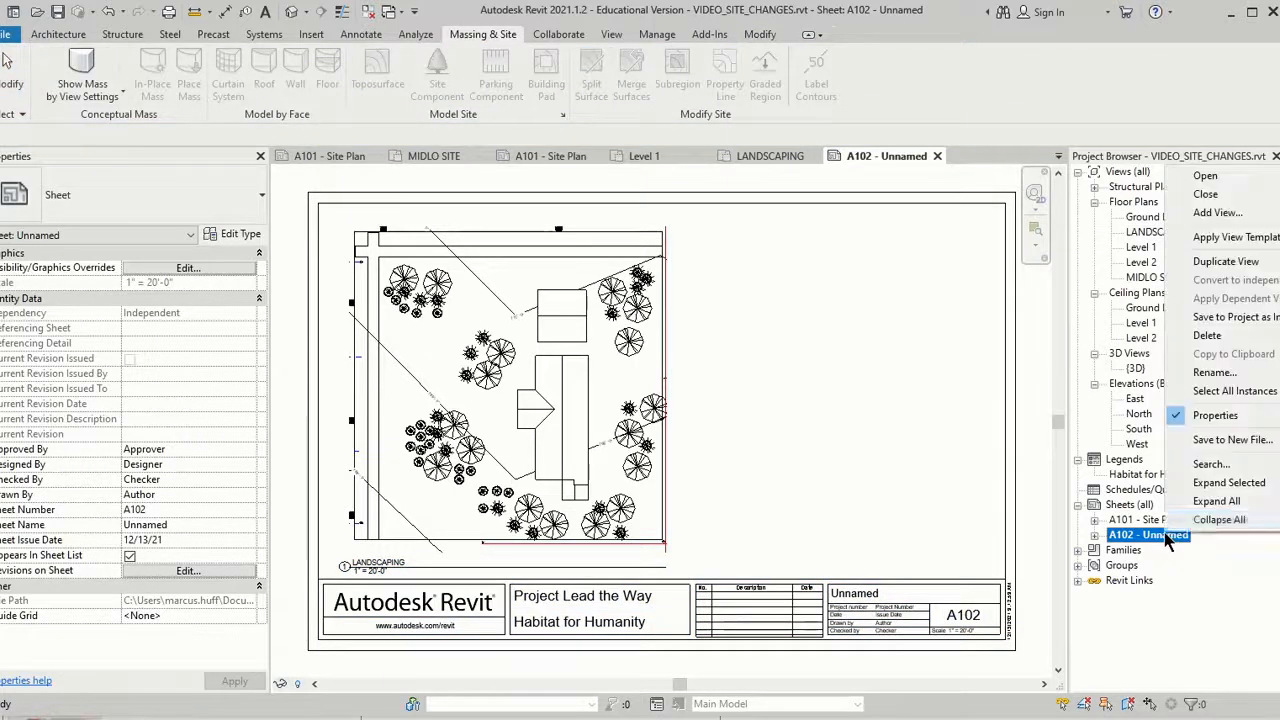
left_click(1214, 372)
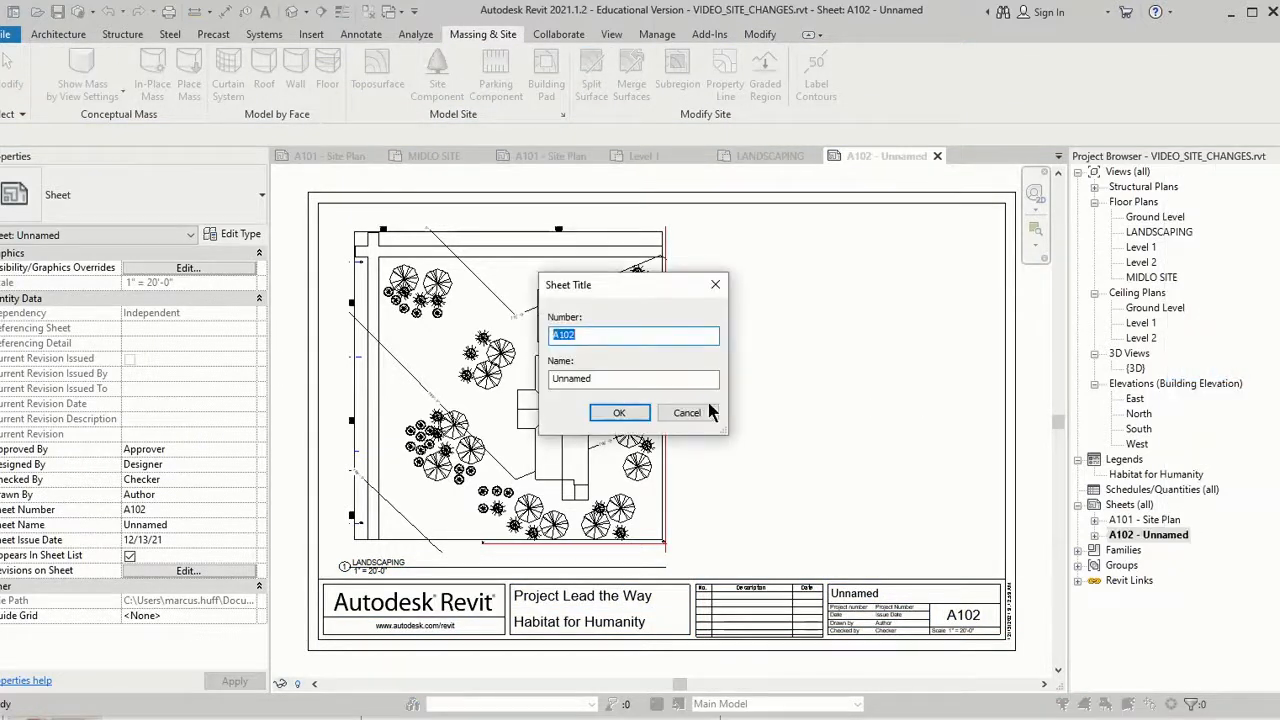
double_click(566, 380)
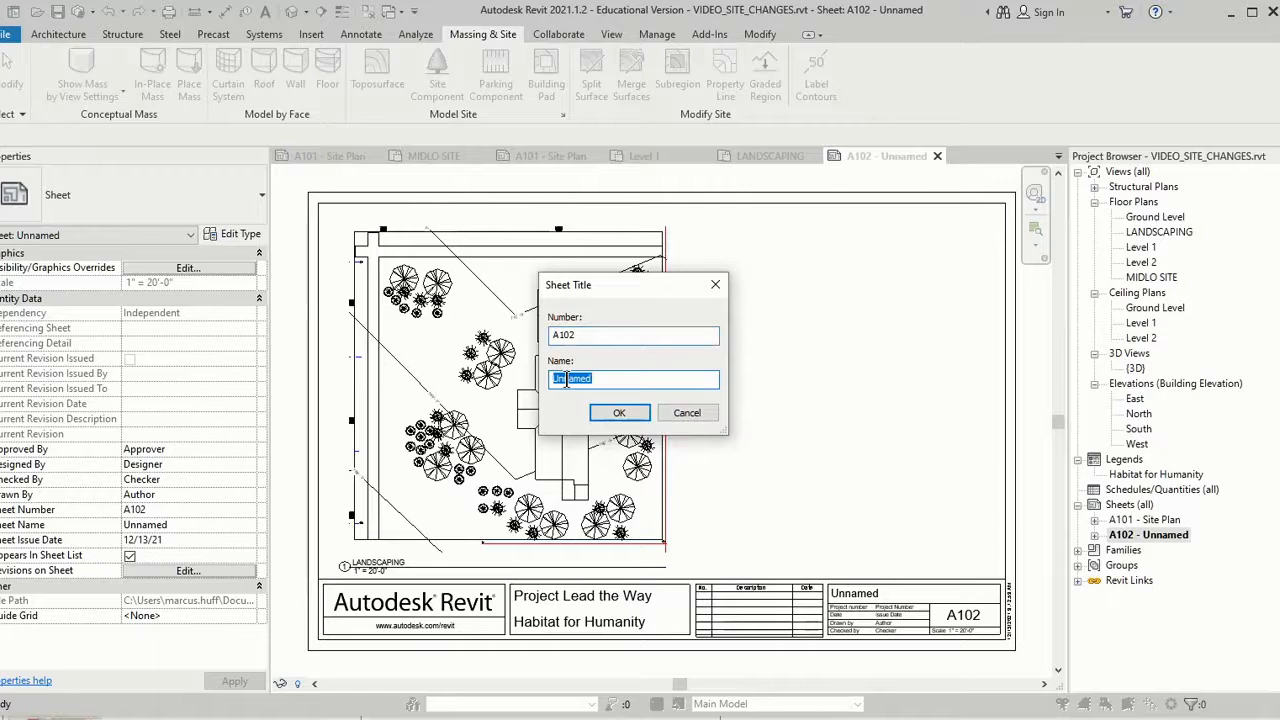
type("L")
left_click(622, 414)
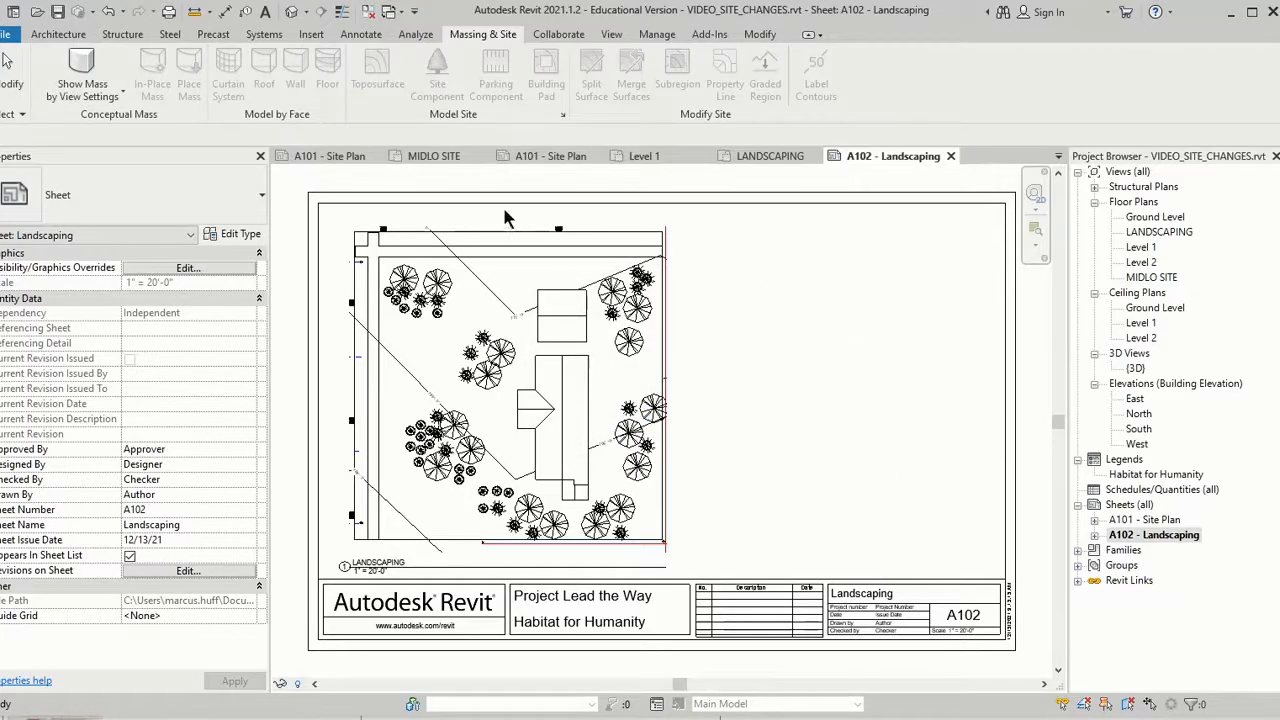
In the MIDLO SITE plan, create a camera view from N. 3rd Street near the lot's upper-left corner, aimed past the house toward the lower-right alley.
left_click(440, 157)
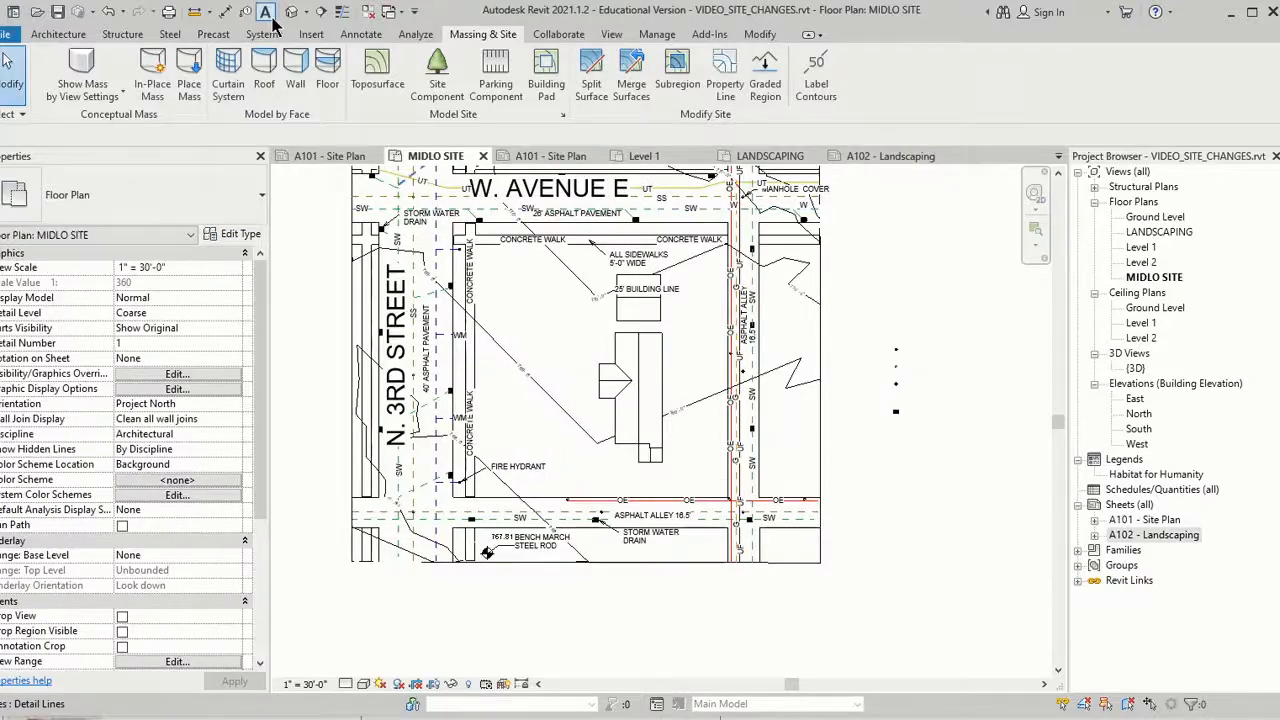
left_click(305, 11)
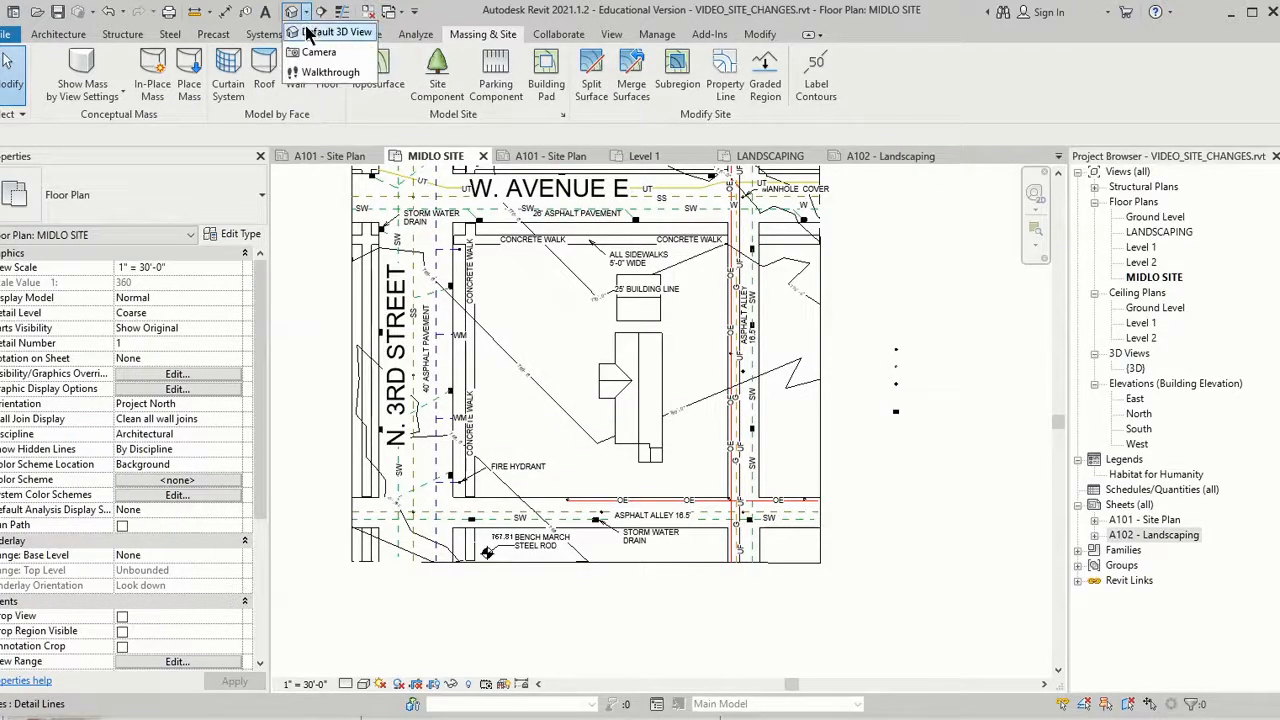
left_click(318, 51)
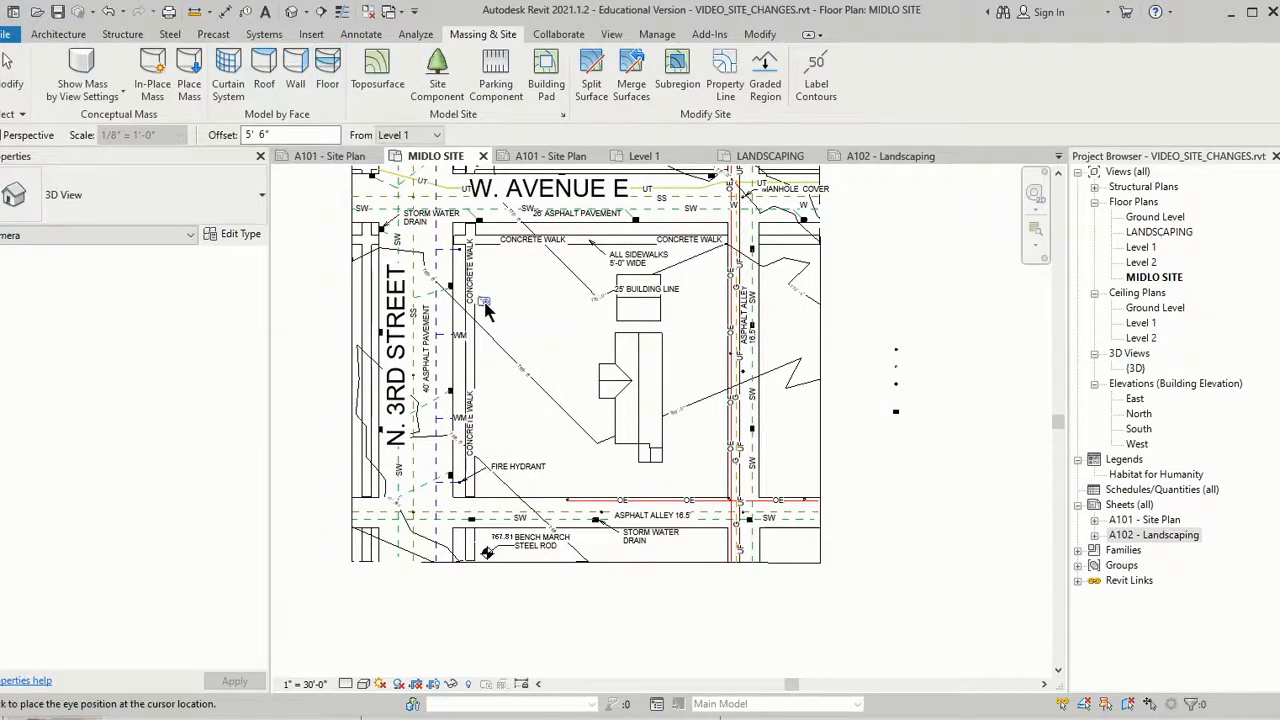
left_click(440, 270)
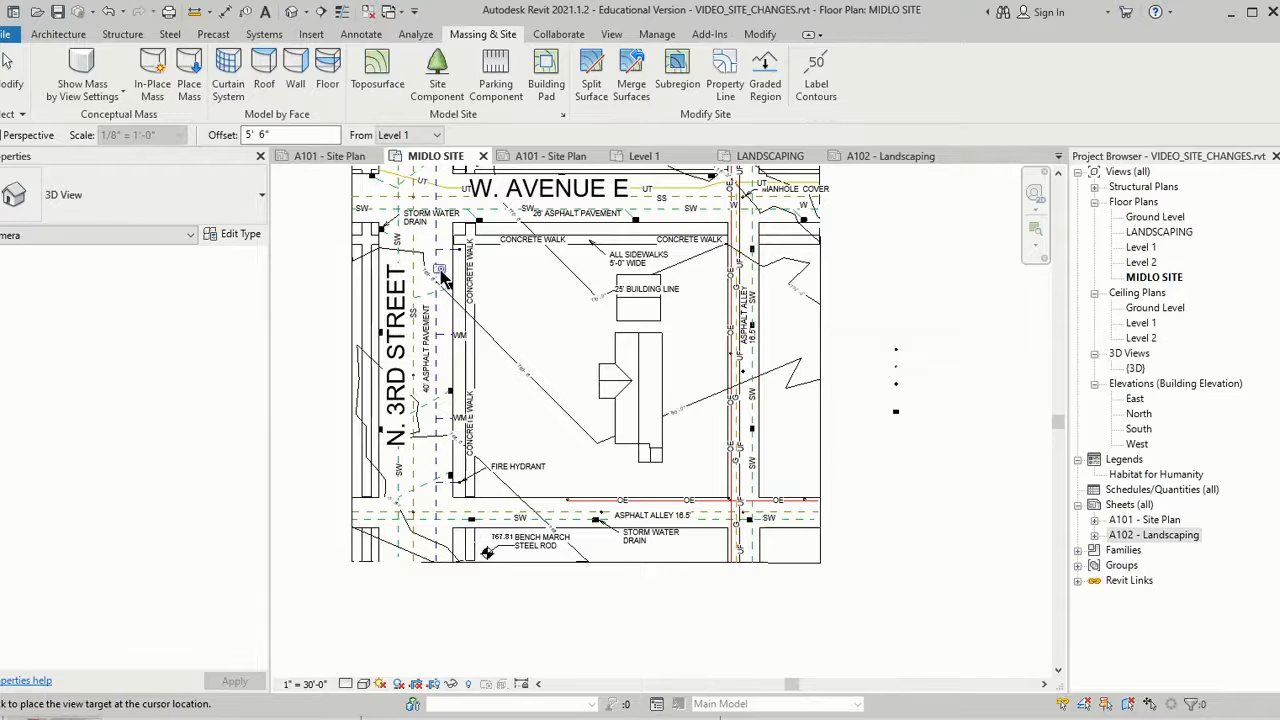
left_click(813, 477)
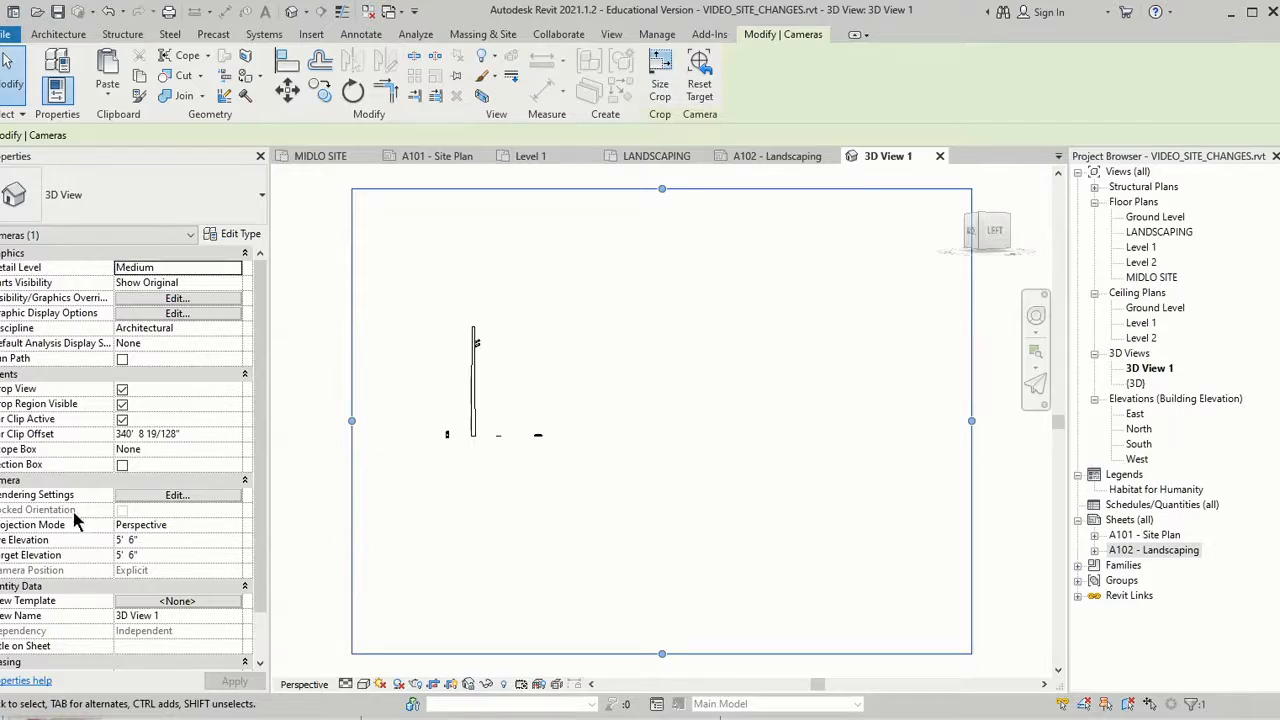
Set the camera's eye elevation and target elevation both to 775' 6".
left_click(120, 540)
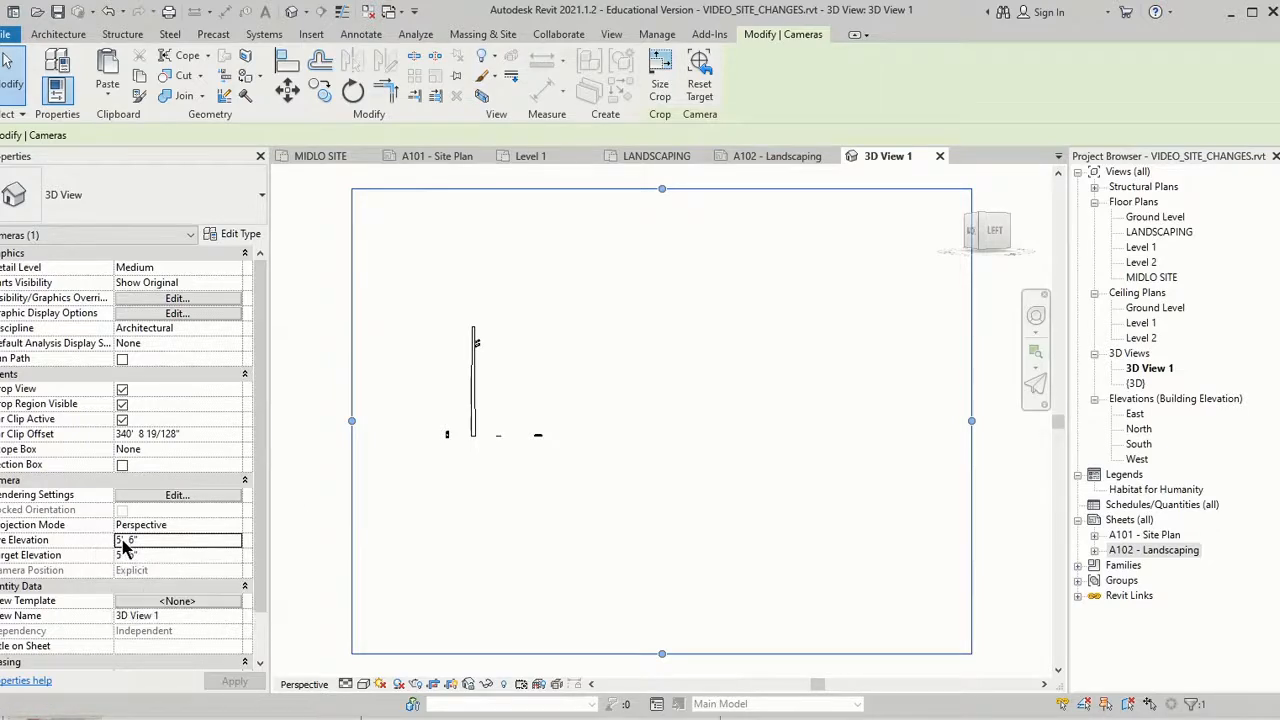
left_click(118, 539)
type("77")
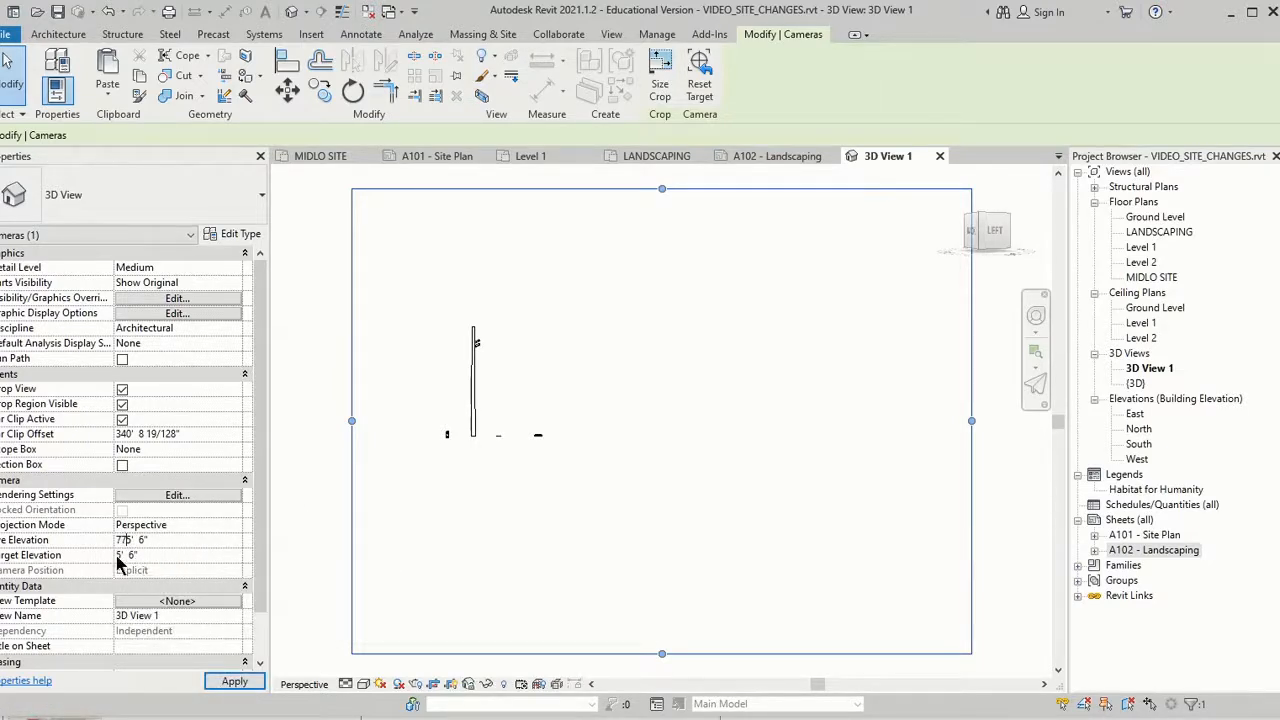
left_click(117, 555)
left_click(118, 558)
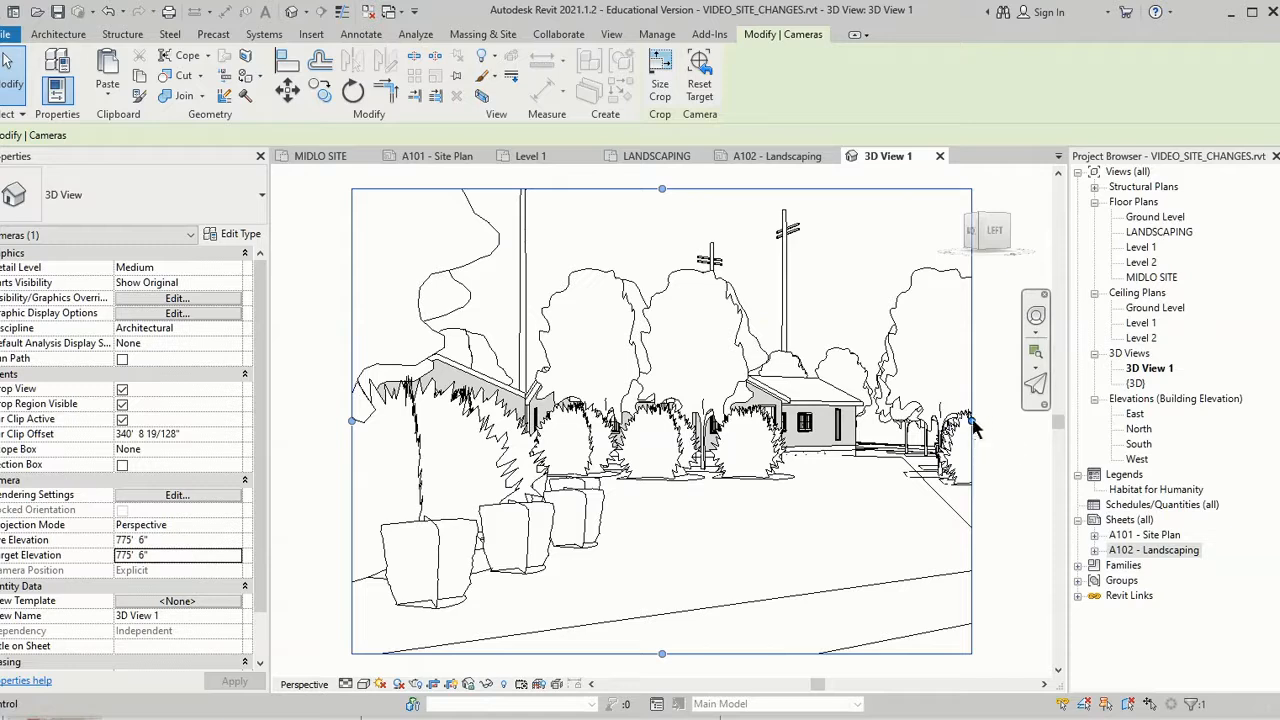
Widen the camera view's crop region at its right edge and shift the camera right until the house front is near the centre.
left_click_drag(975, 428, 1026, 436)
scroll(995, 440, "down", 4)
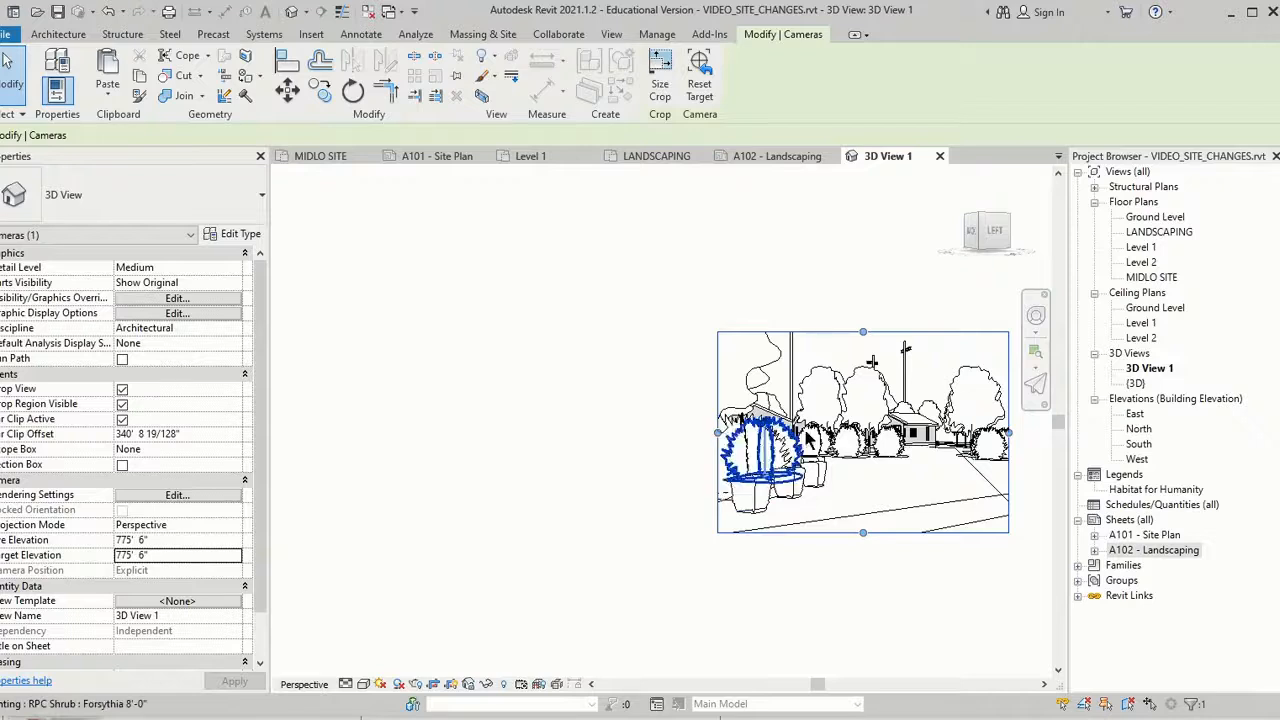
middle_click_drag(826, 398, 483, 364)
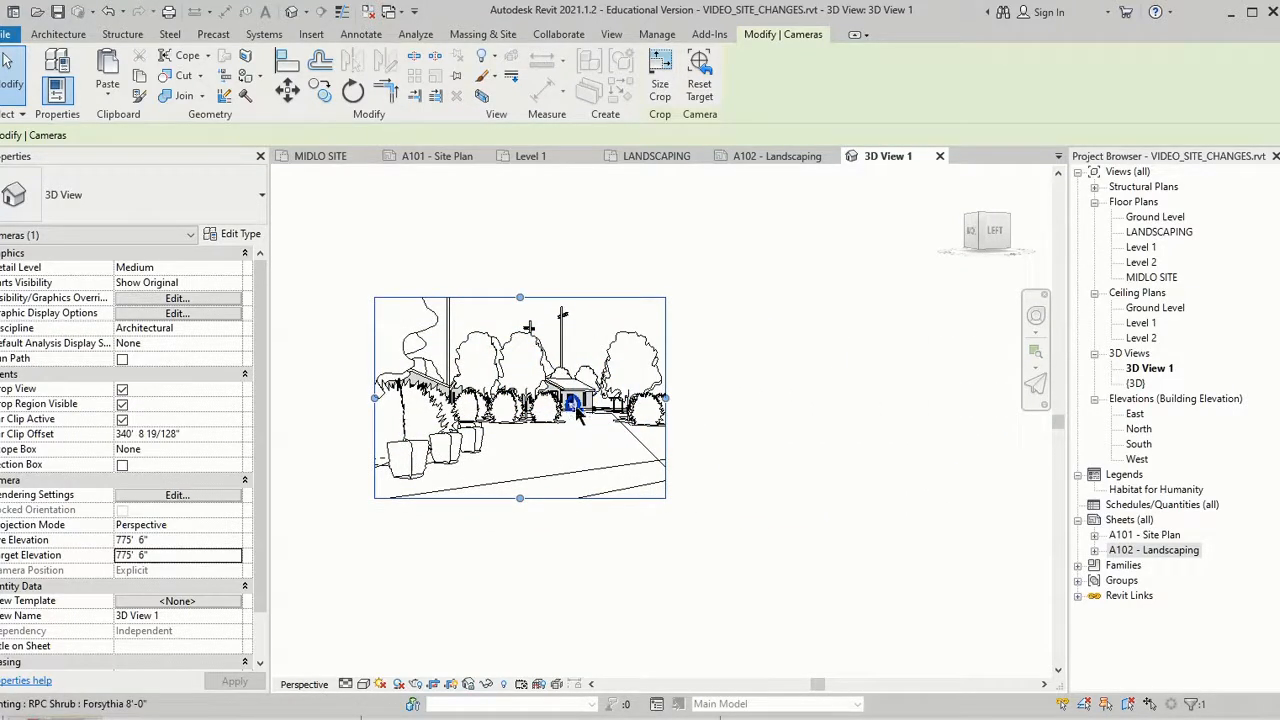
key("Right")
key("Right")
key("Right")
key("Right")
key("Right")
key("Right")
key("Right")
key("Right")
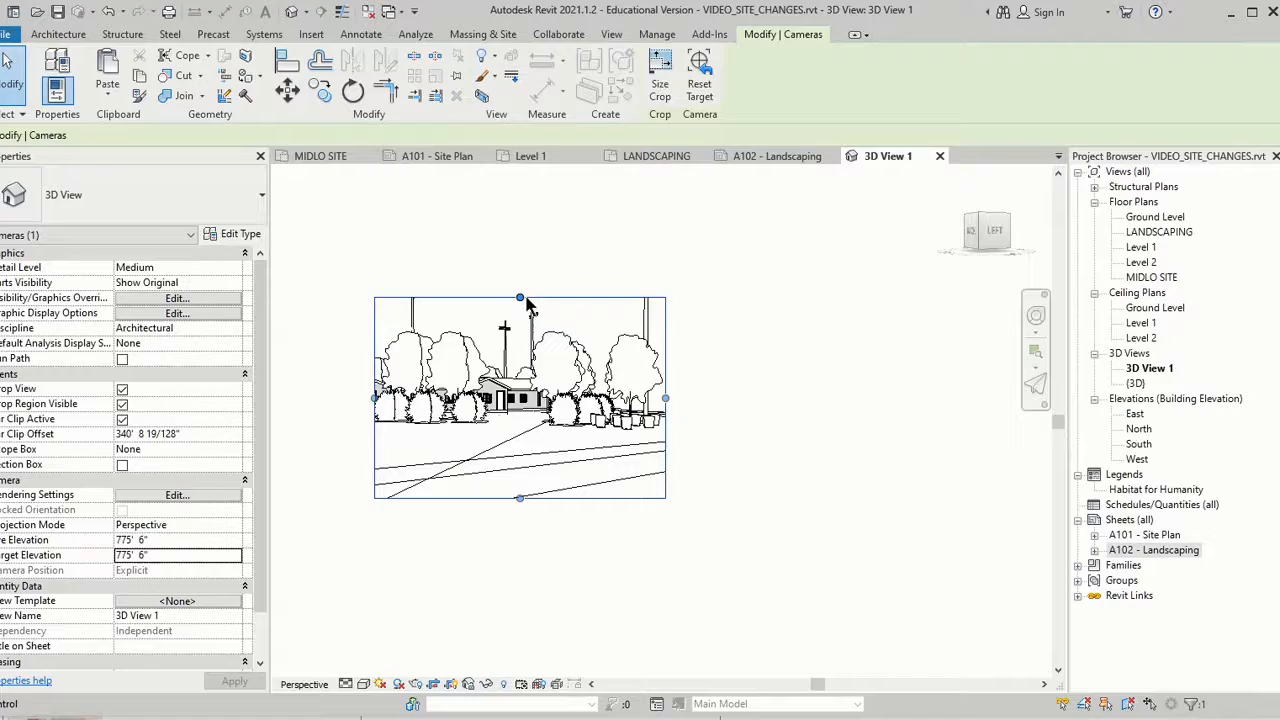
Lower the upper edge of the camera view's crop region to just above the treetops.
left_click_drag(520, 298, 520, 330)
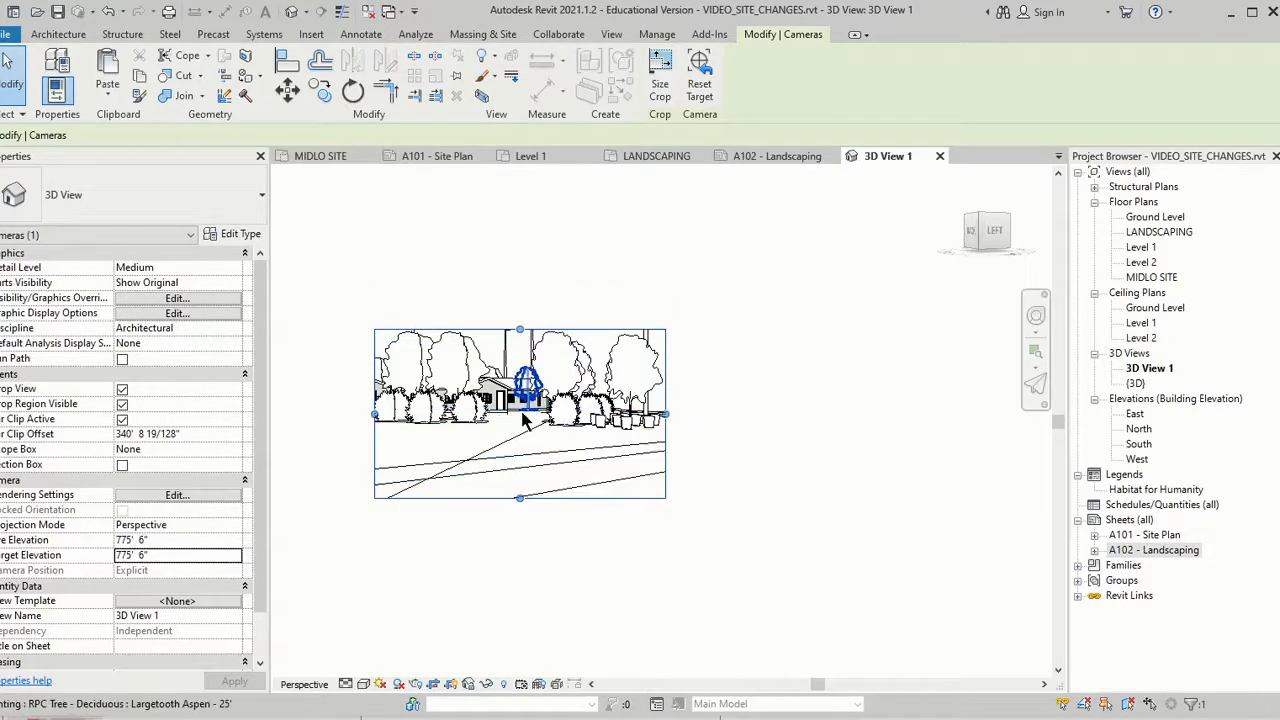
scroll(533, 415, "up", 2)
middle_click_drag(533, 415, 711, 405)
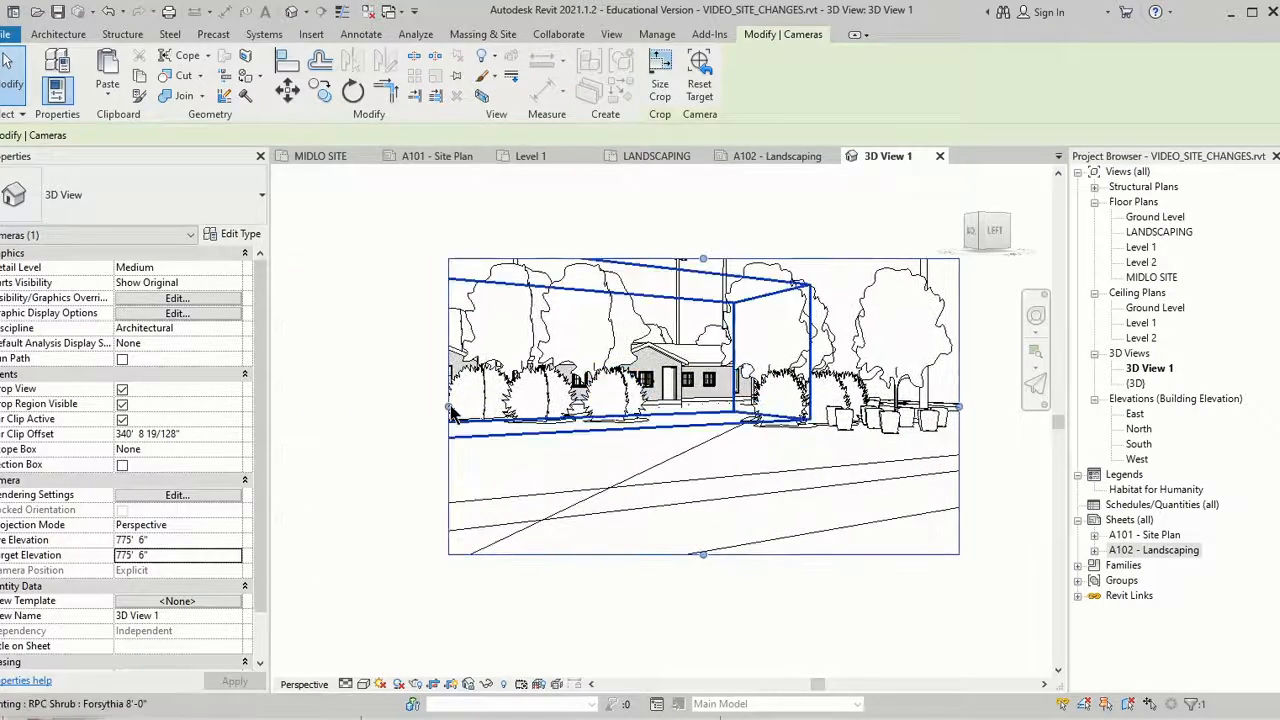
left_click(380, 345)
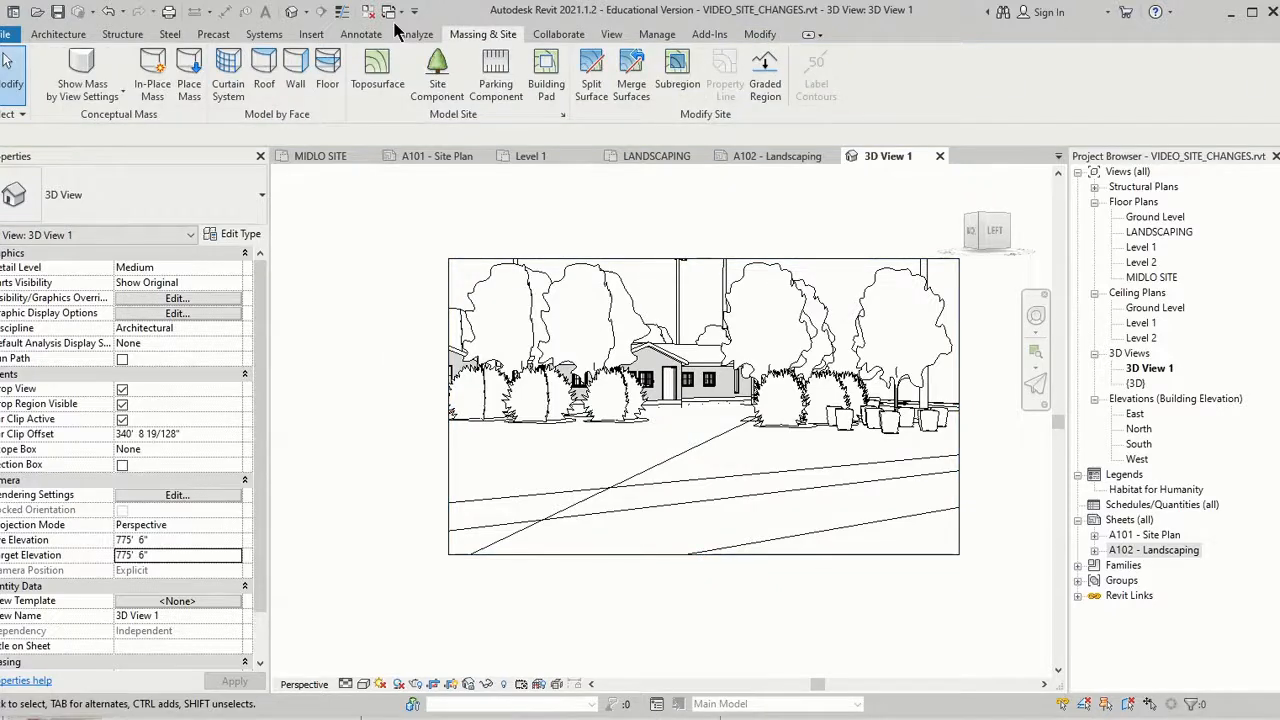
Render the camera view at Medium quality.
left_click(611, 34)
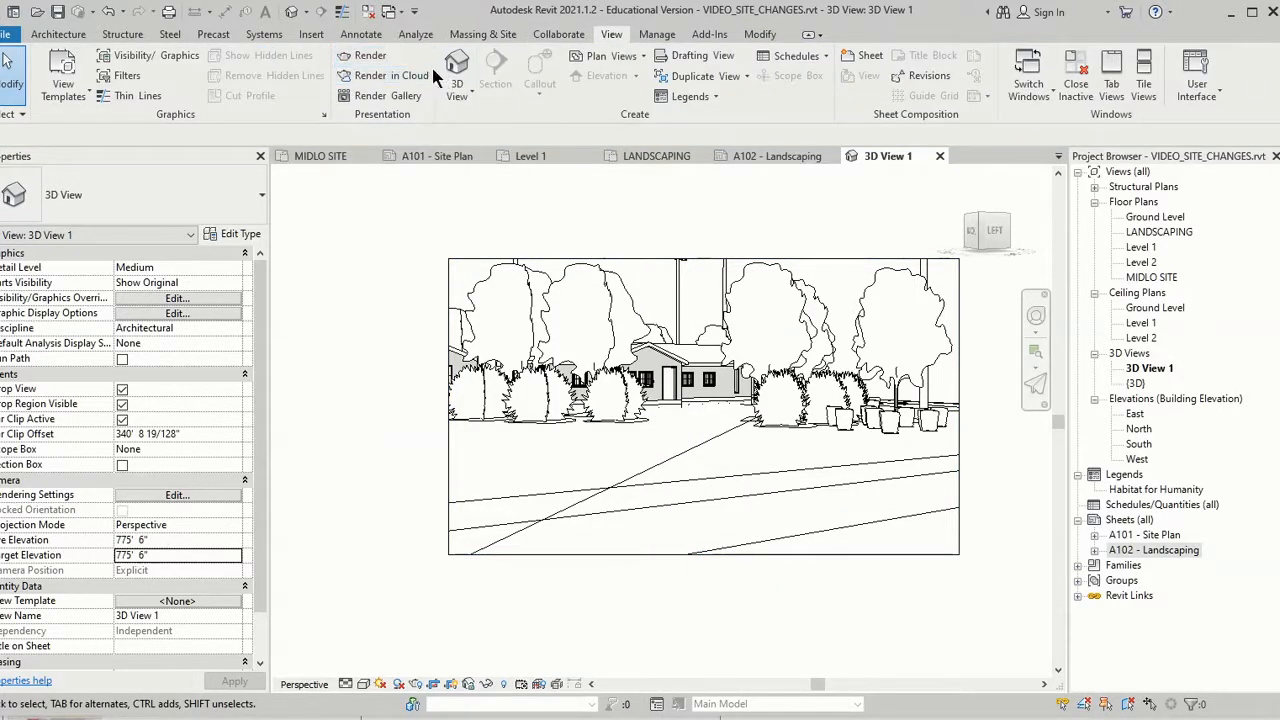
left_click(369, 59)
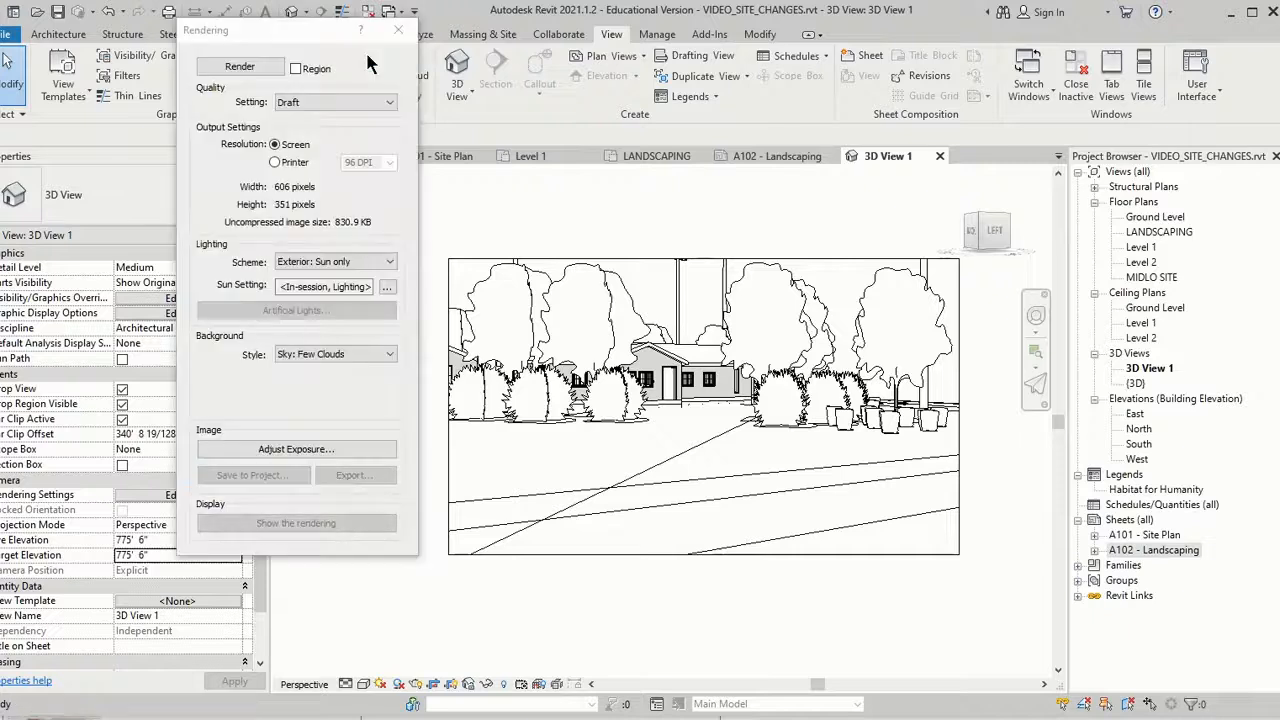
left_click(314, 96)
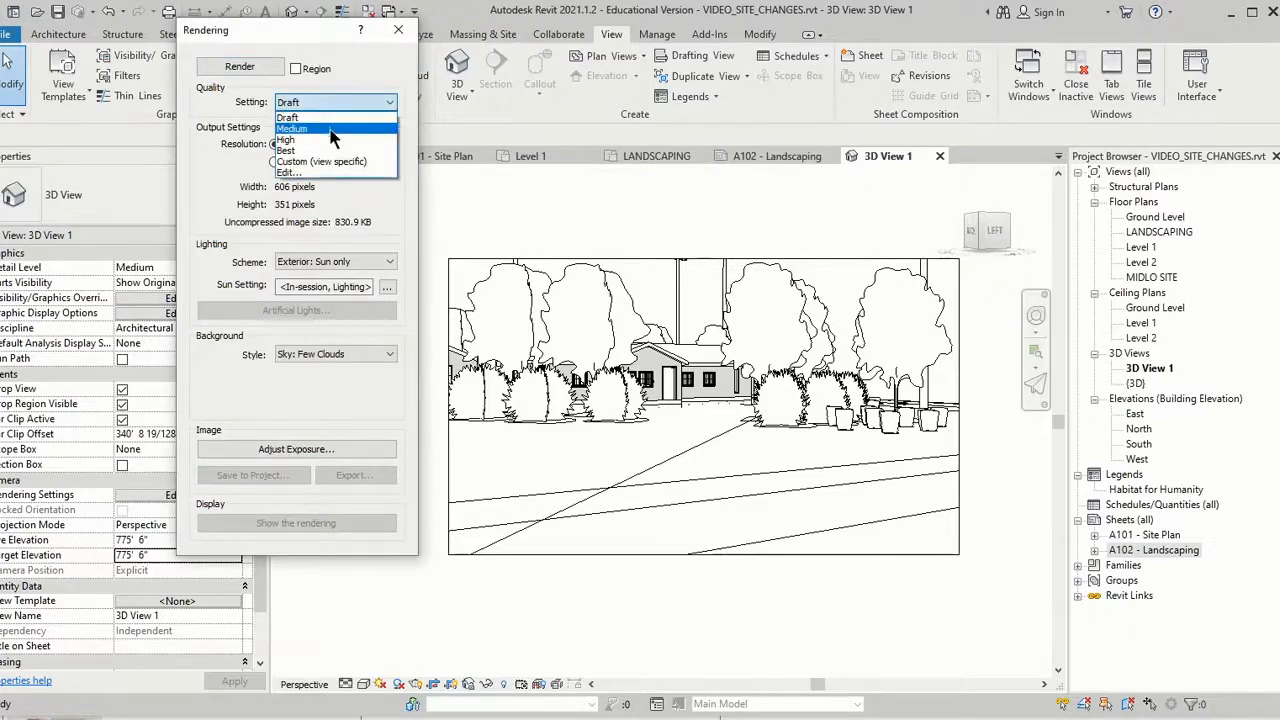
left_click(335, 139)
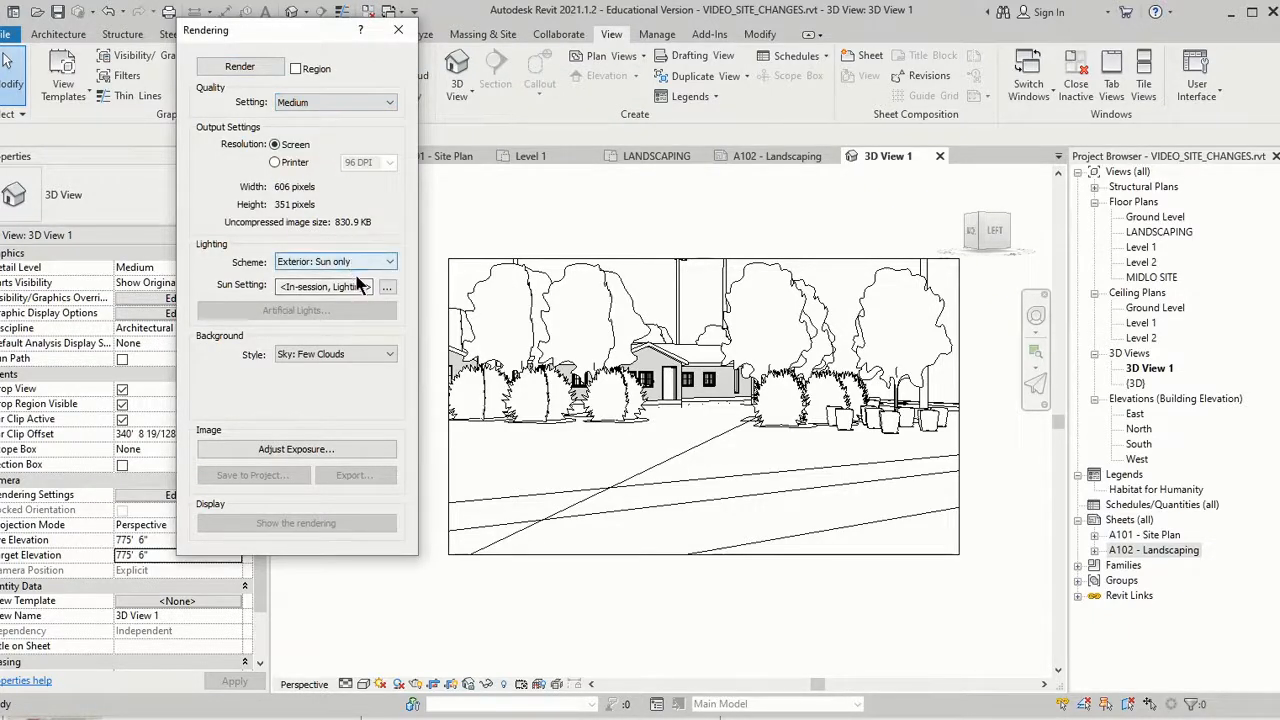
left_click(256, 68)
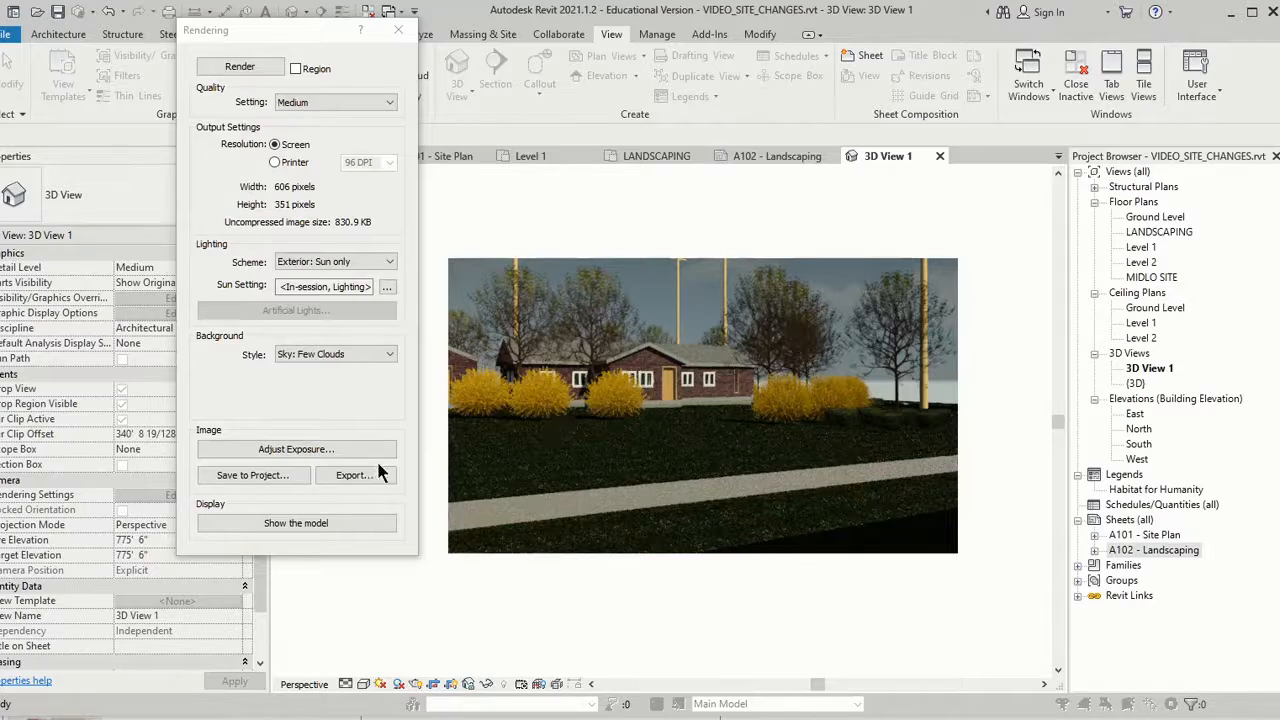
Save the rendered image to the project as "Landscape View from Street".
left_click(271, 478)
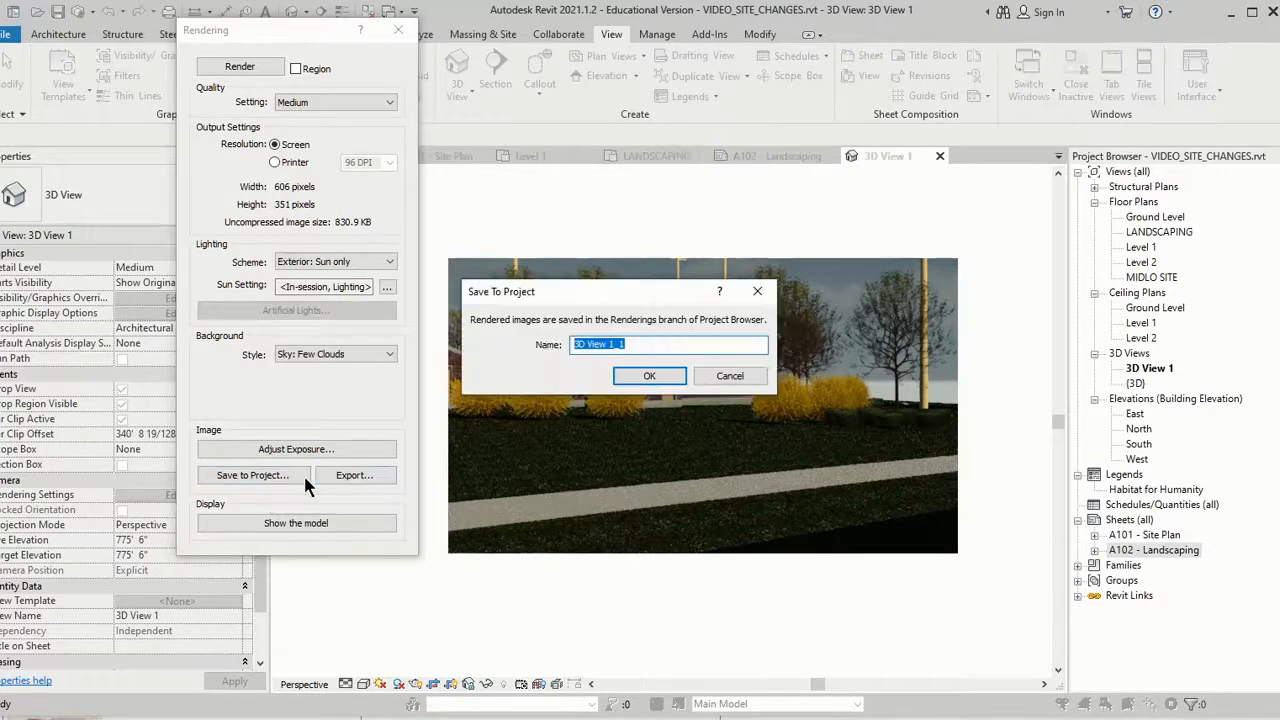
type("Exterio")
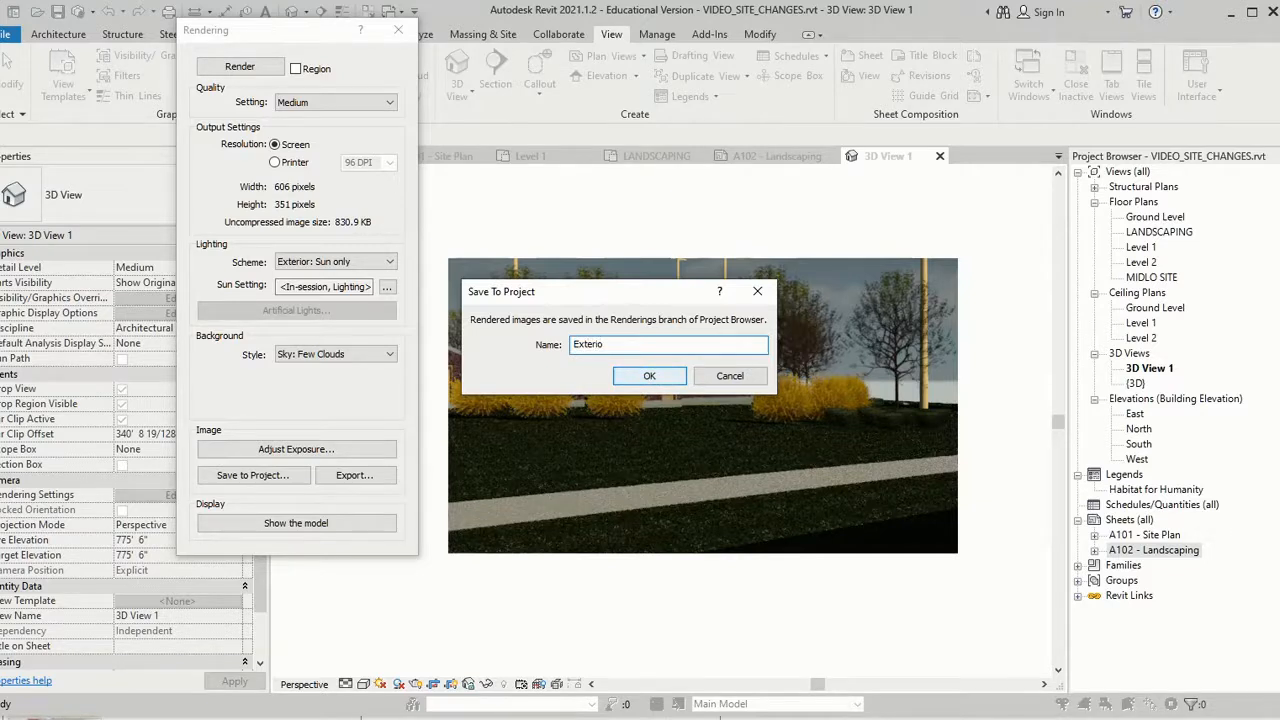
key("ctrl+a")
type("L")
type("fro")
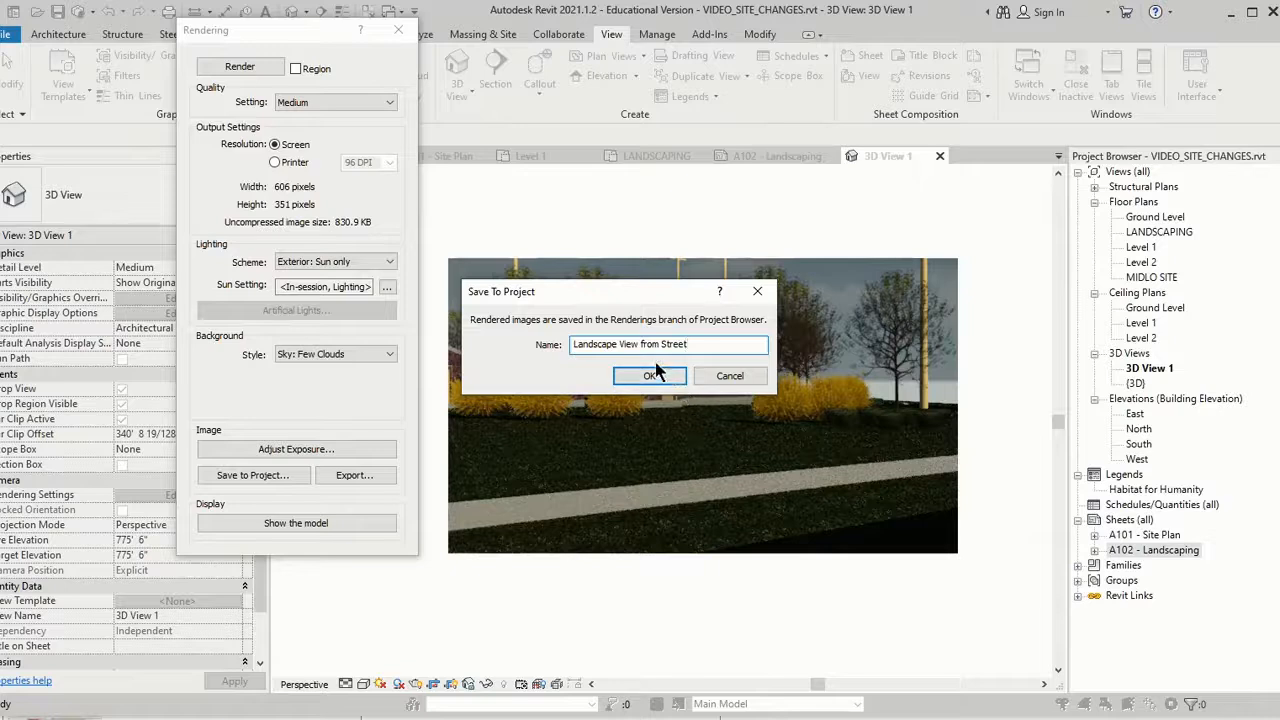
left_click(650, 376)
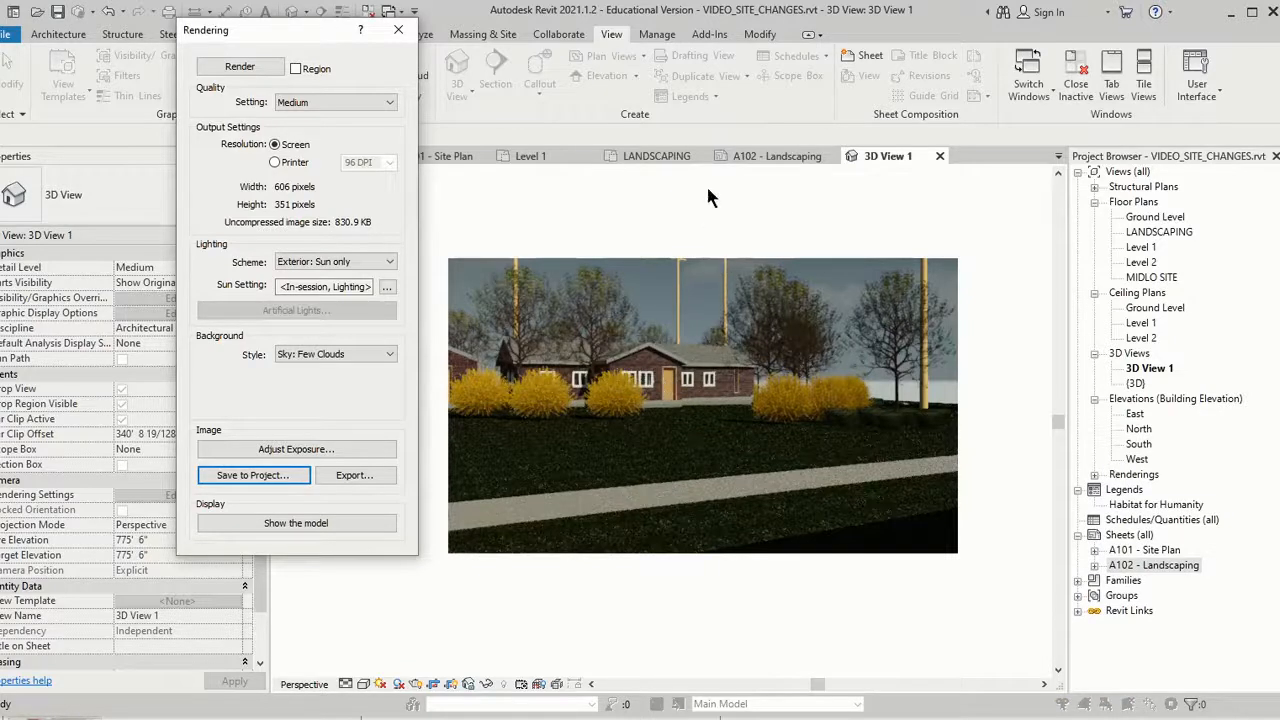
Place the Landscape View from Street rendering on sheet A102, to the right of the landscaping plan.
left_click(762, 156)
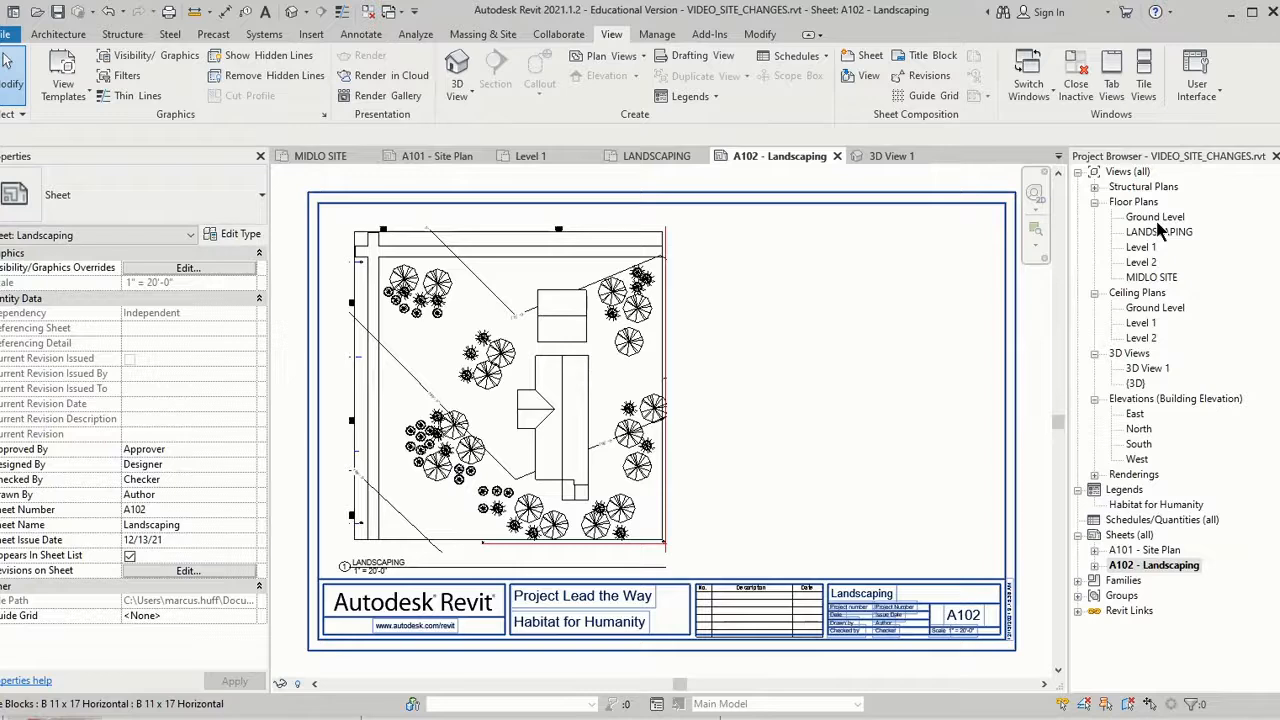
left_click(1095, 474)
left_click_drag(1150, 495, 817, 400)
left_click(850, 424)
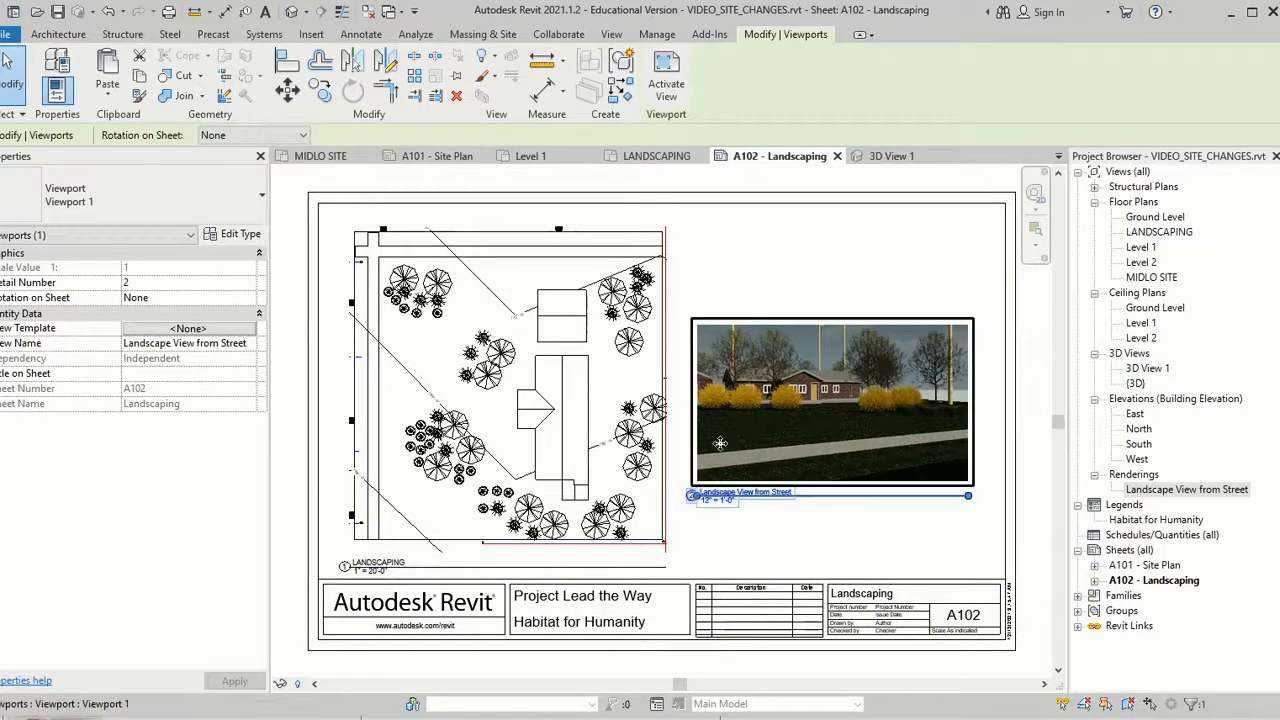
left_click(782, 538)
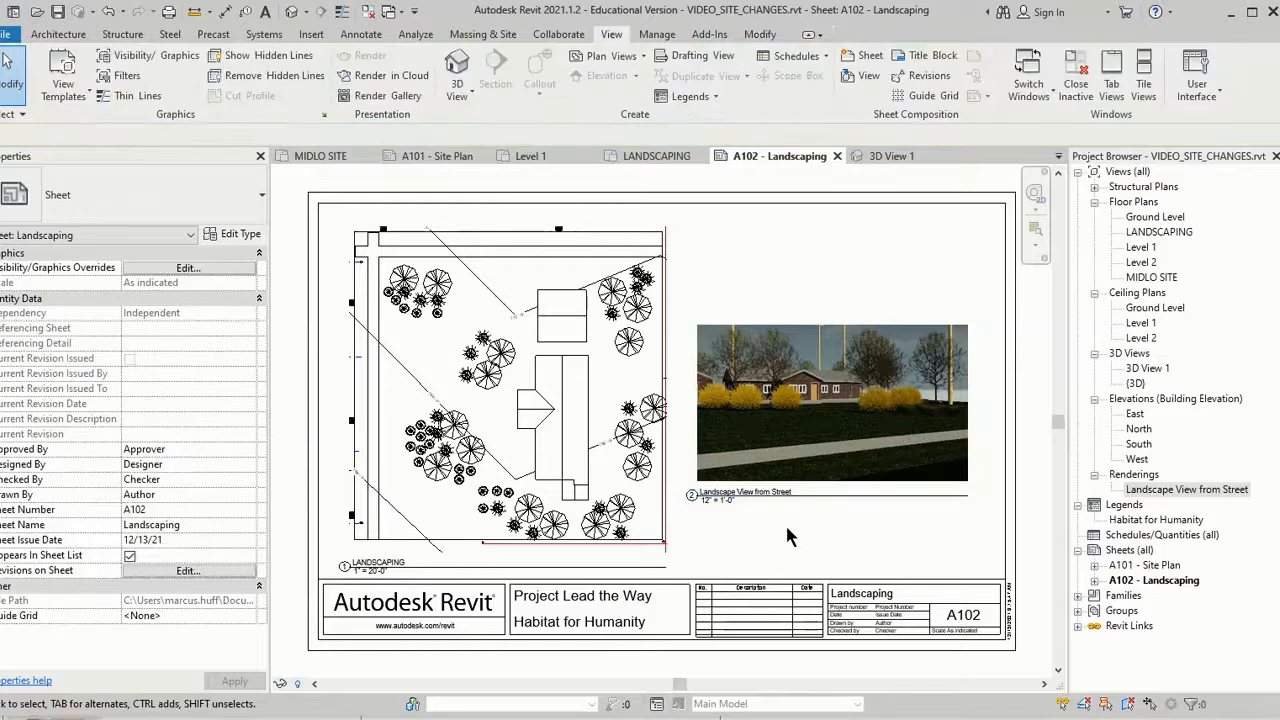